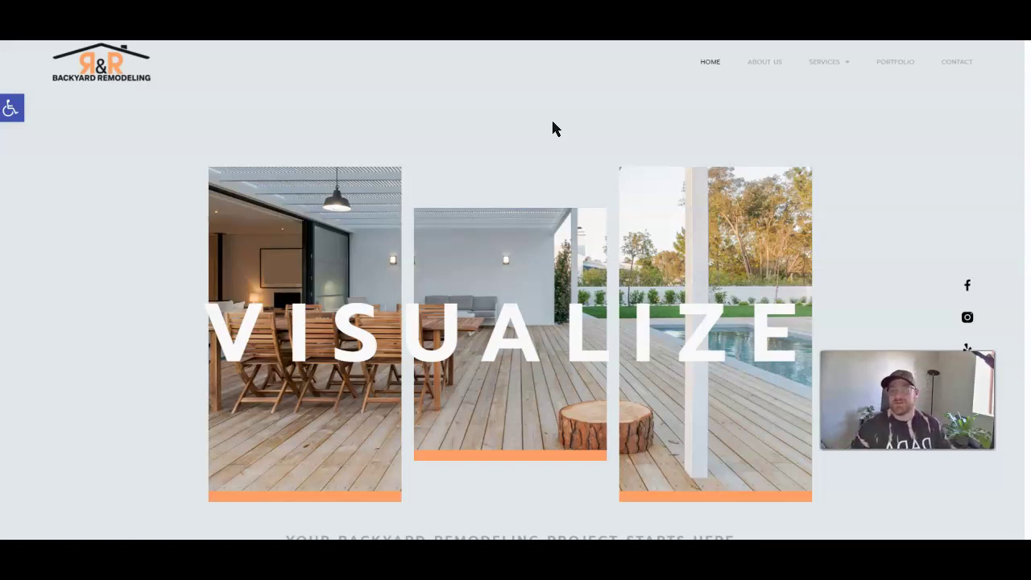
Step: Look over the hero section of the R&R Backyard Remodeling home page and its estimate call to action
click(563, 141)
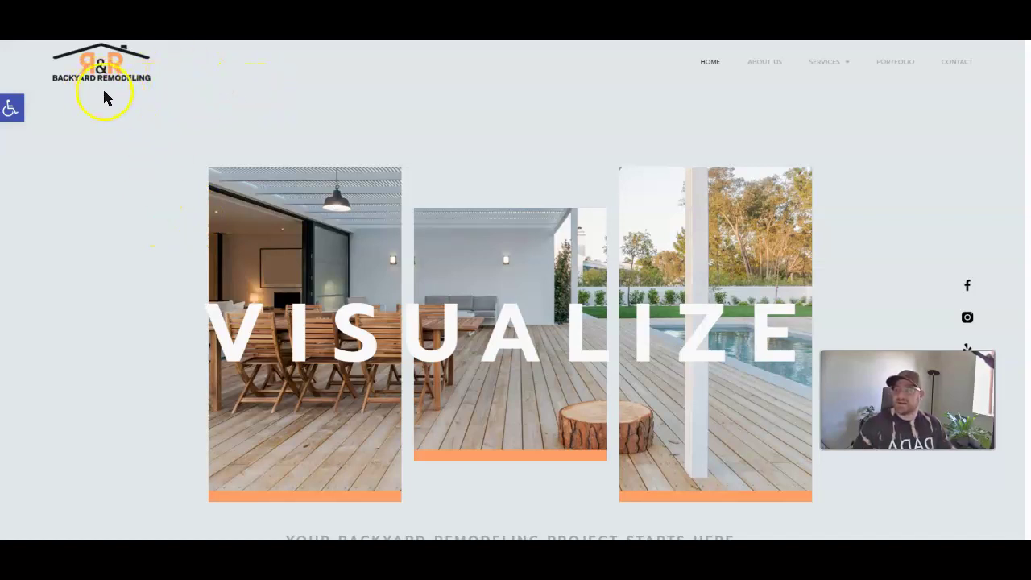
scroll(137, 173, down, 2)
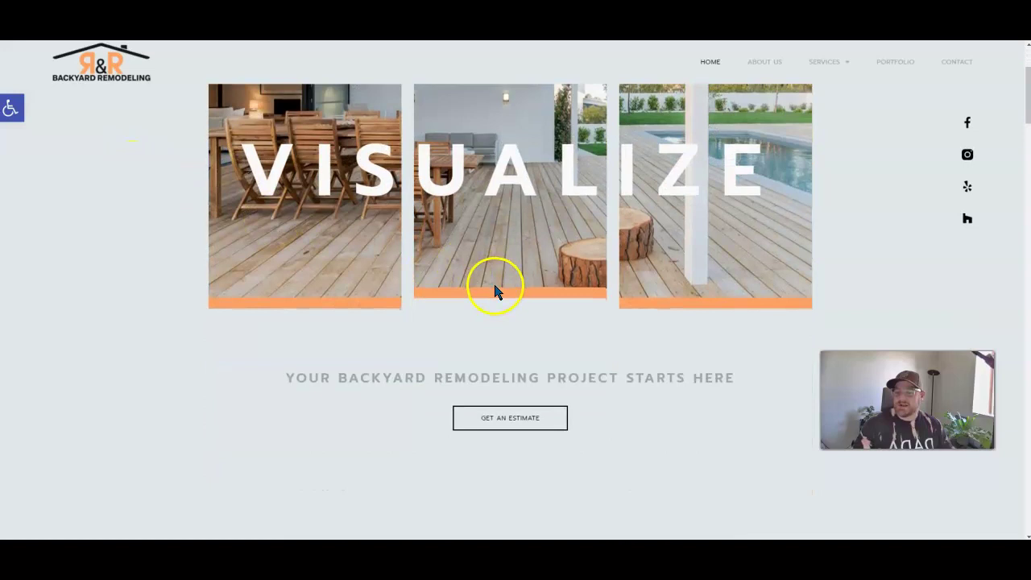
scroll(495, 292, down, 3)
scroll(495, 291, up, 5)
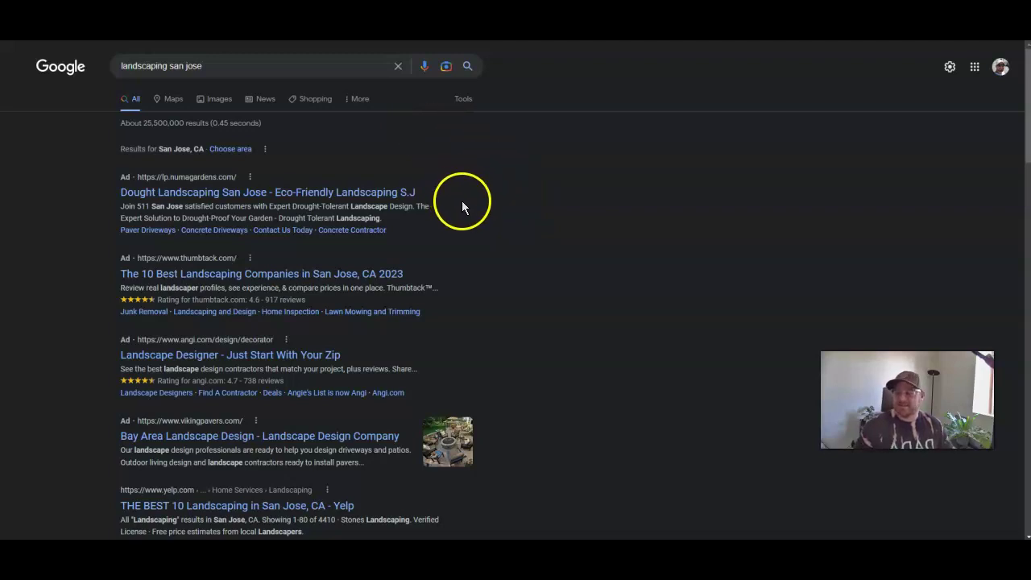
Step: Switch to the Google results for "landscaping san jose" and examine the paid ads above the Yelp listing
drag(227, 64, 107, 78)
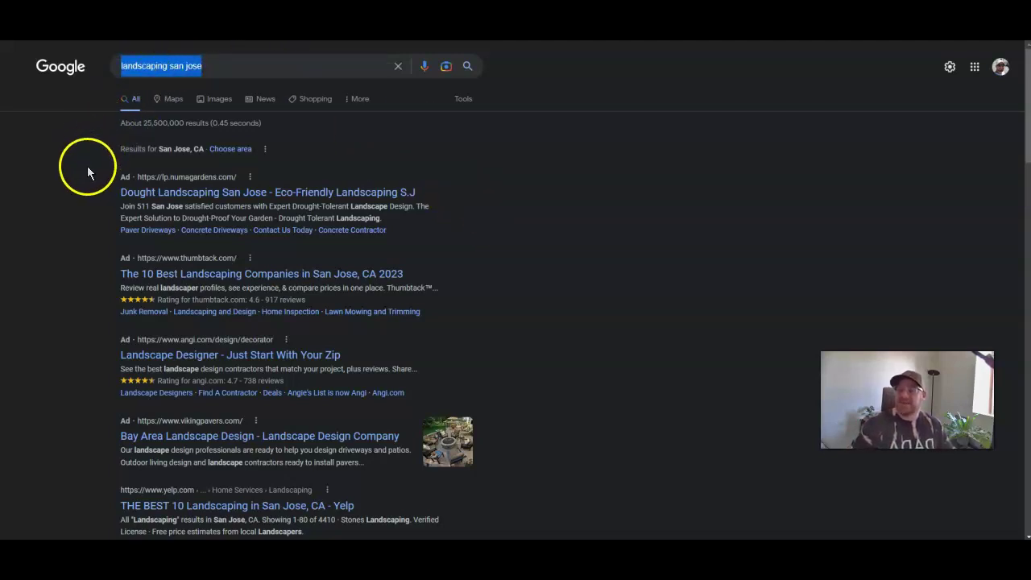
scroll(84, 161, down, 1)
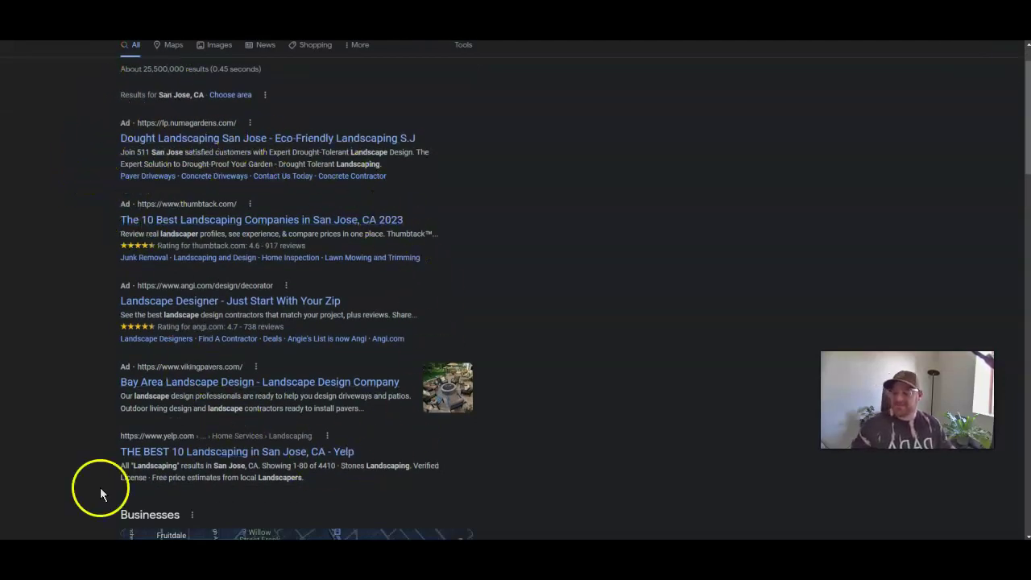
scroll(241, 172, down, 3)
scroll(237, 315, up, 4)
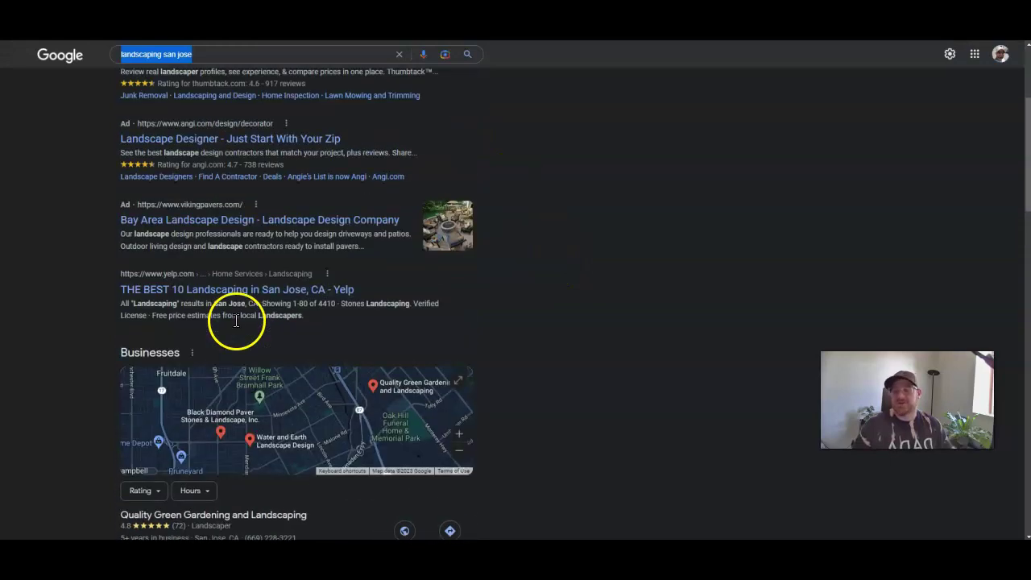
click(100, 192)
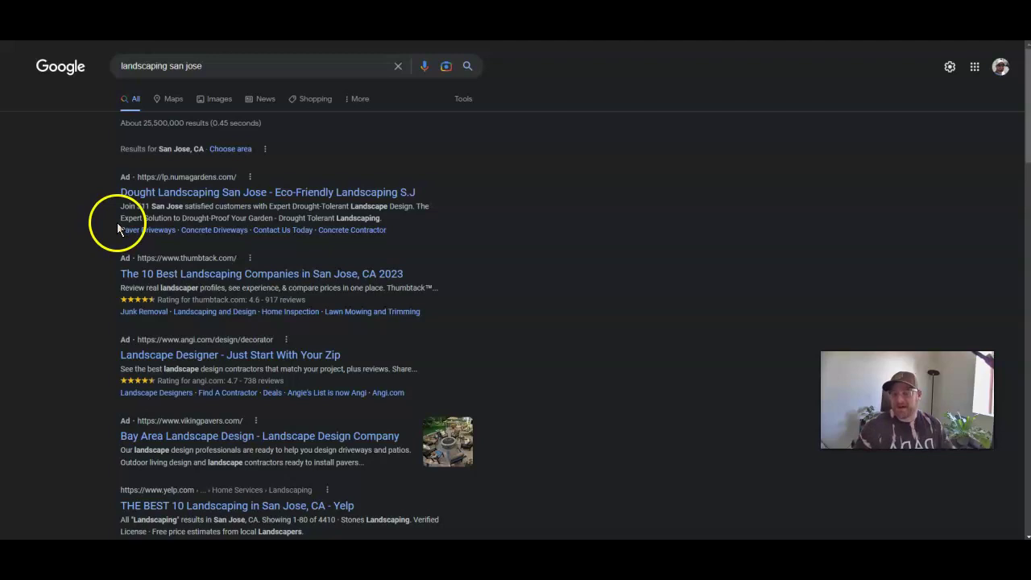
drag(114, 189, 374, 240)
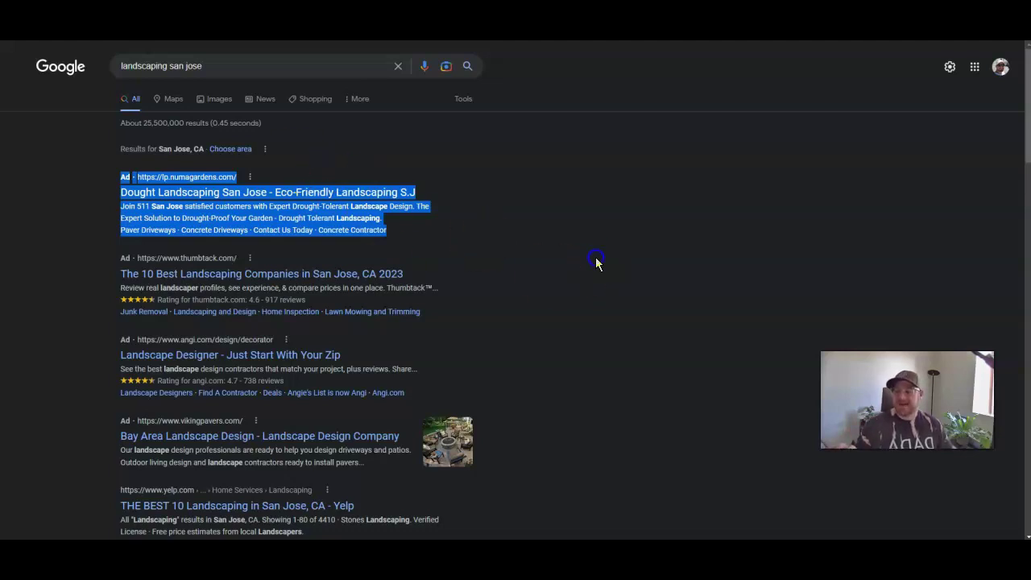
click(429, 256)
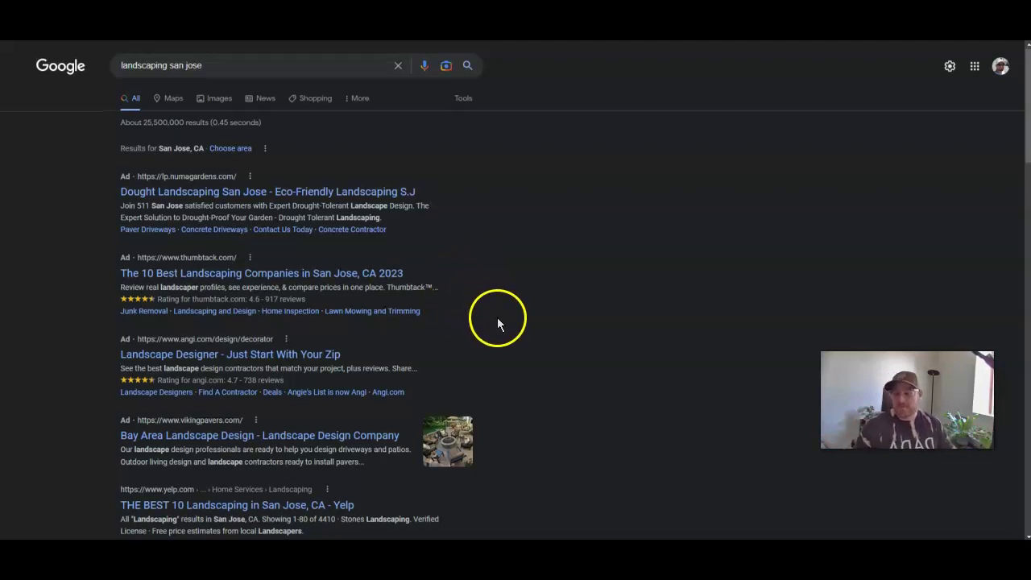
scroll(496, 320, down, 2)
scroll(586, 344, up, 1)
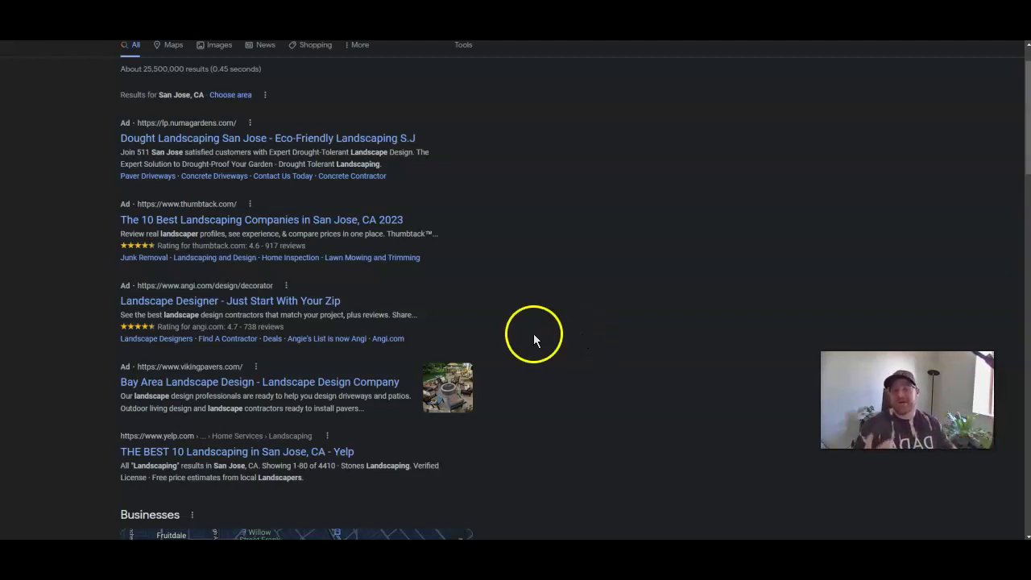
scroll(520, 330, down, 3)
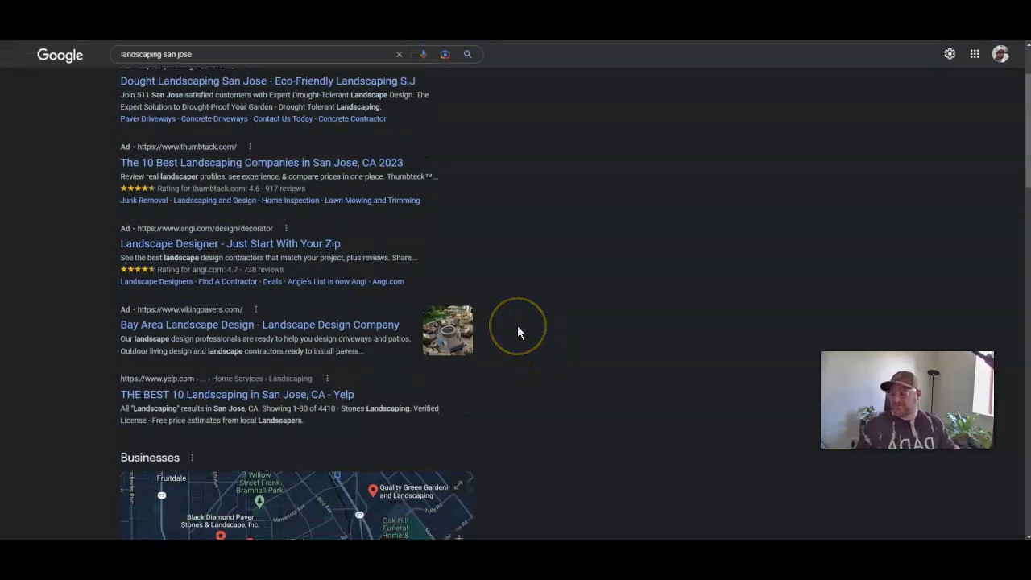
scroll(516, 336, down, 1)
scroll(315, 191, up, 4)
scroll(194, 421, down, 3)
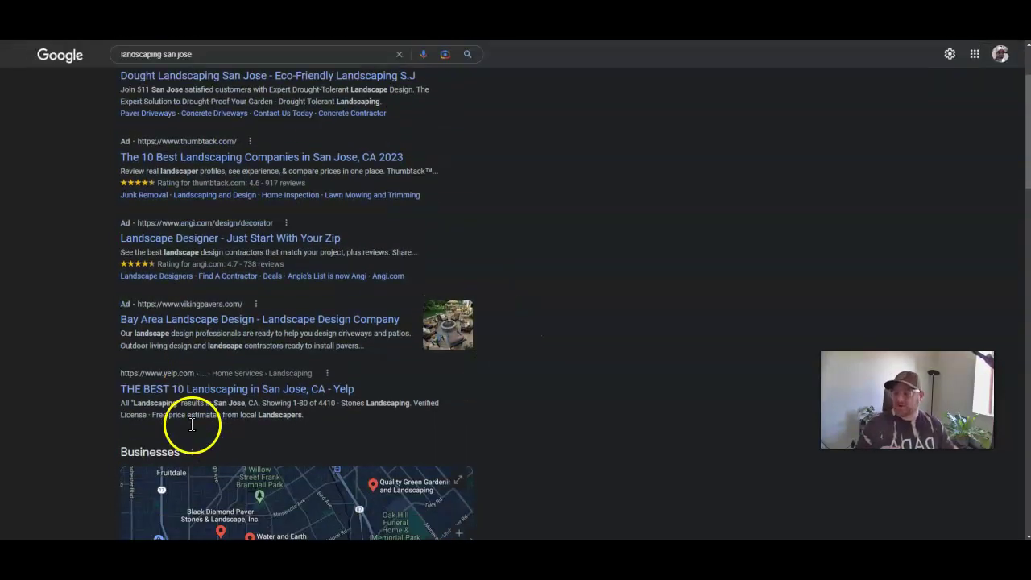
Step: Examine the local business listings and the organic results, including Applewood Landscaping, for the "landscaping san jose" query
scroll(58, 295, down, 4)
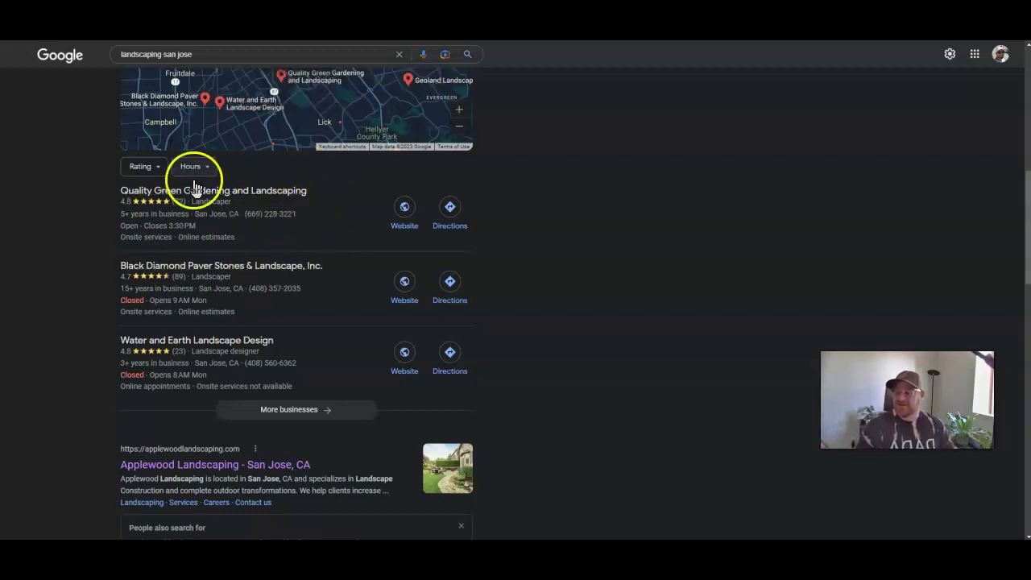
scroll(178, 278, down, 1)
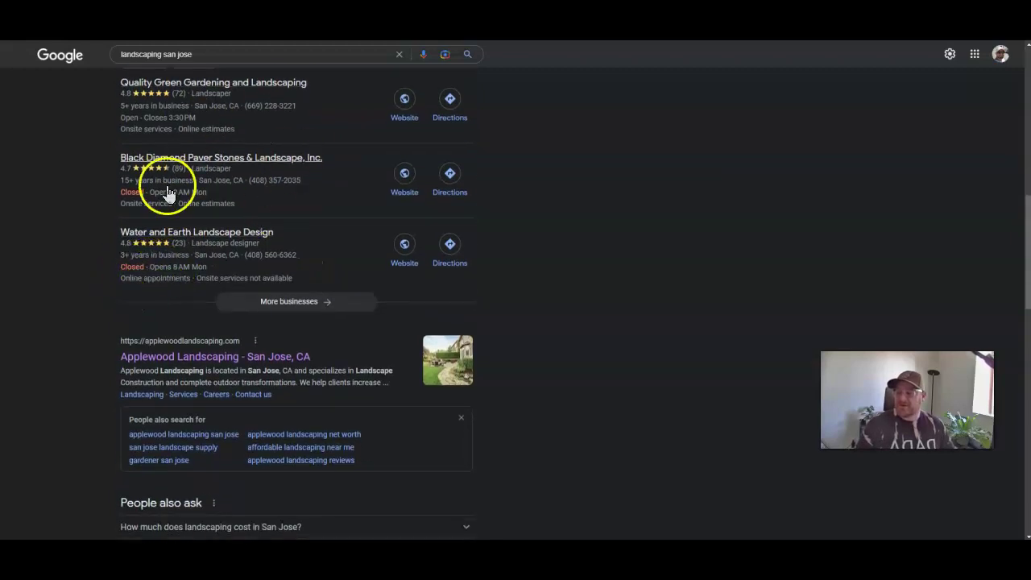
scroll(74, 215, down, 2)
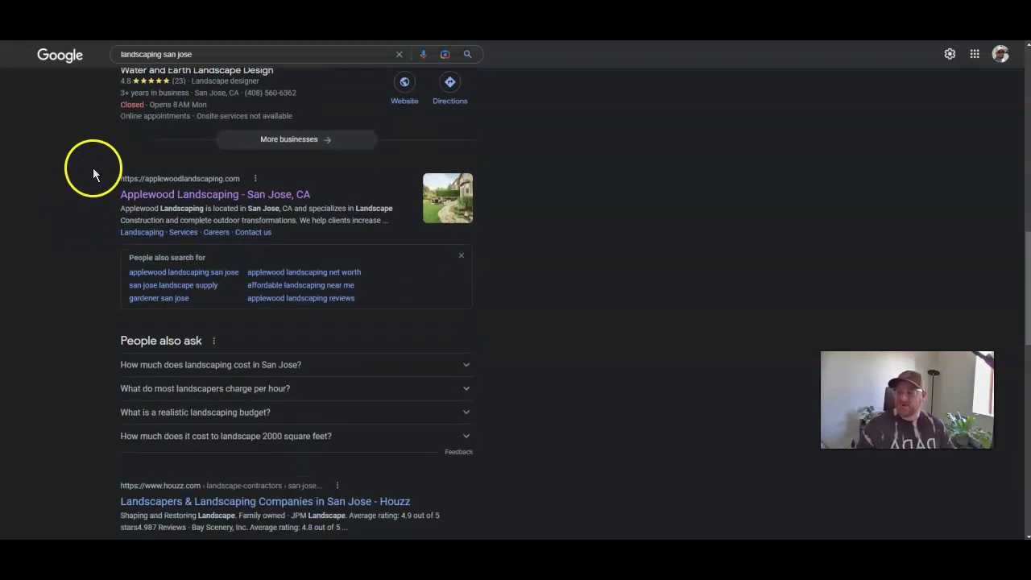
scroll(264, 329, down, 8)
scroll(234, 334, up, 8)
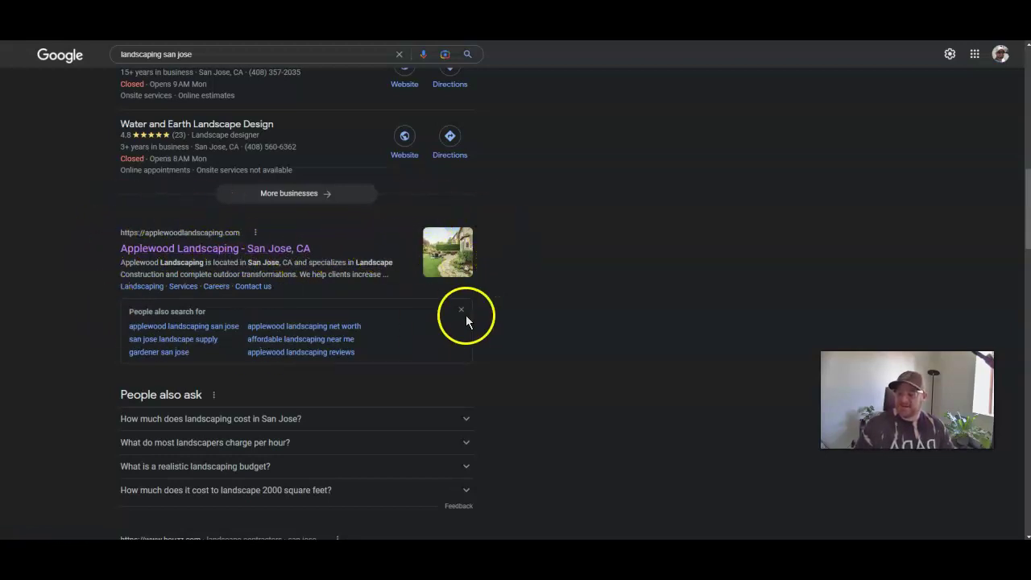
drag(195, 54, 75, 67)
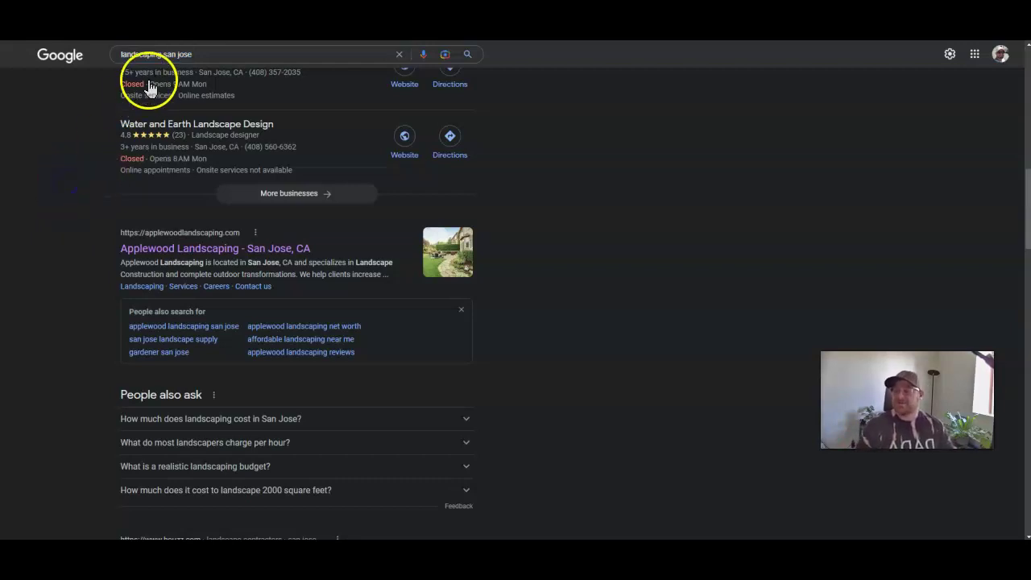
click(173, 53)
click(578, 137)
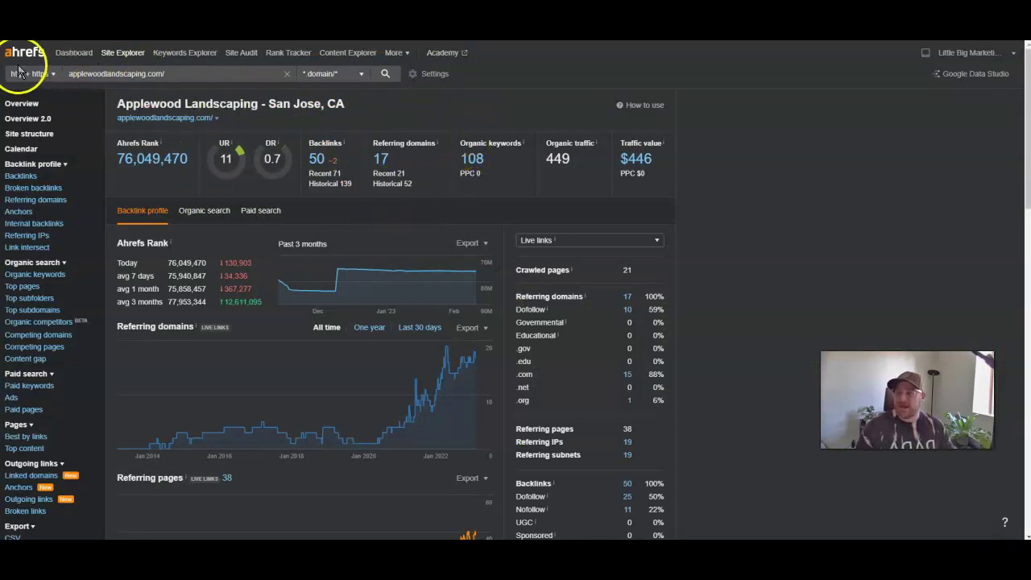
Step: Switch to Ahrefs Site Explorer and examine the organic traffic figure in the overview of applewoodlandscaping.com
click(161, 73)
click(520, 112)
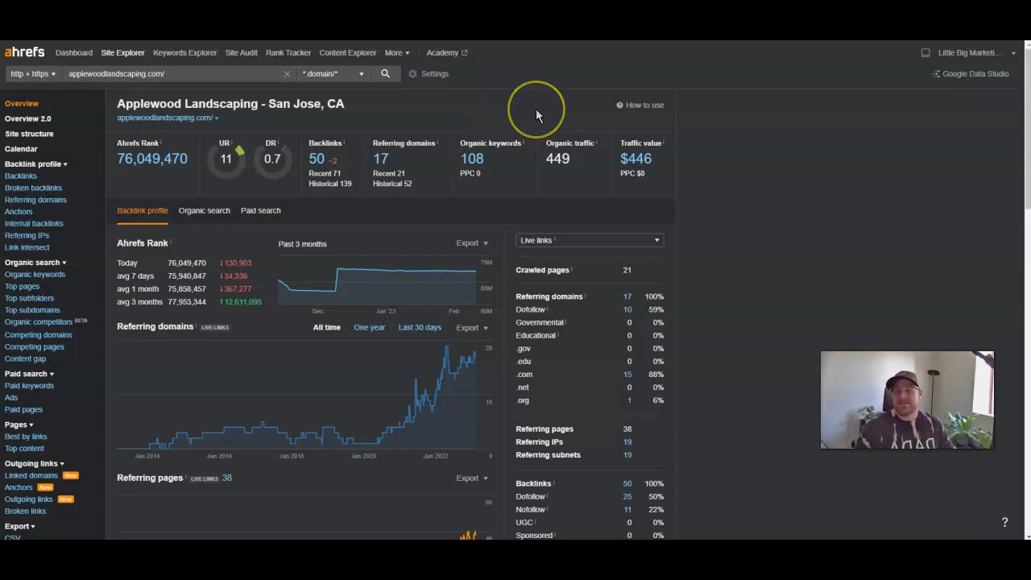
drag(543, 140, 719, 173)
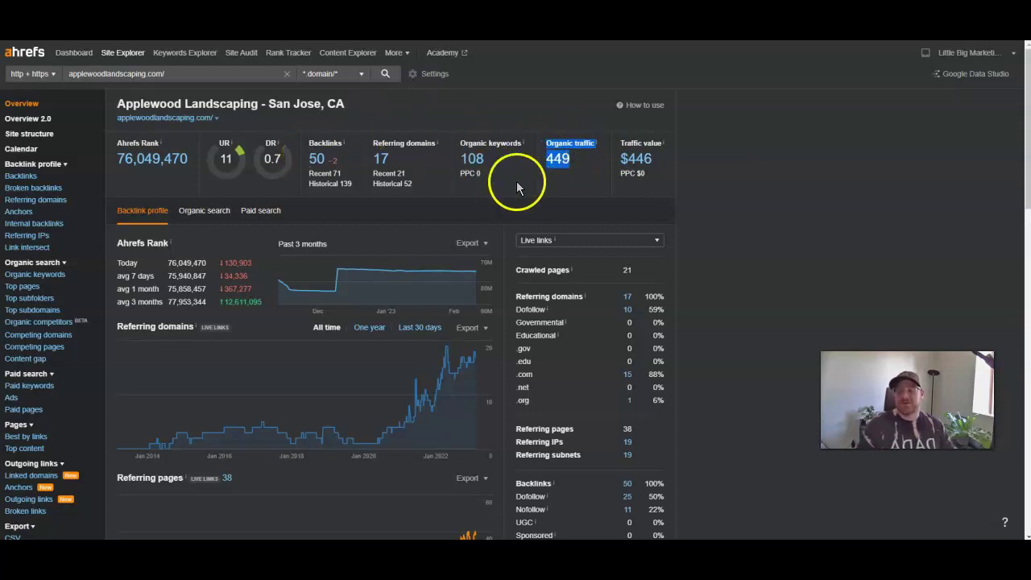
click(570, 164)
double_click(571, 163)
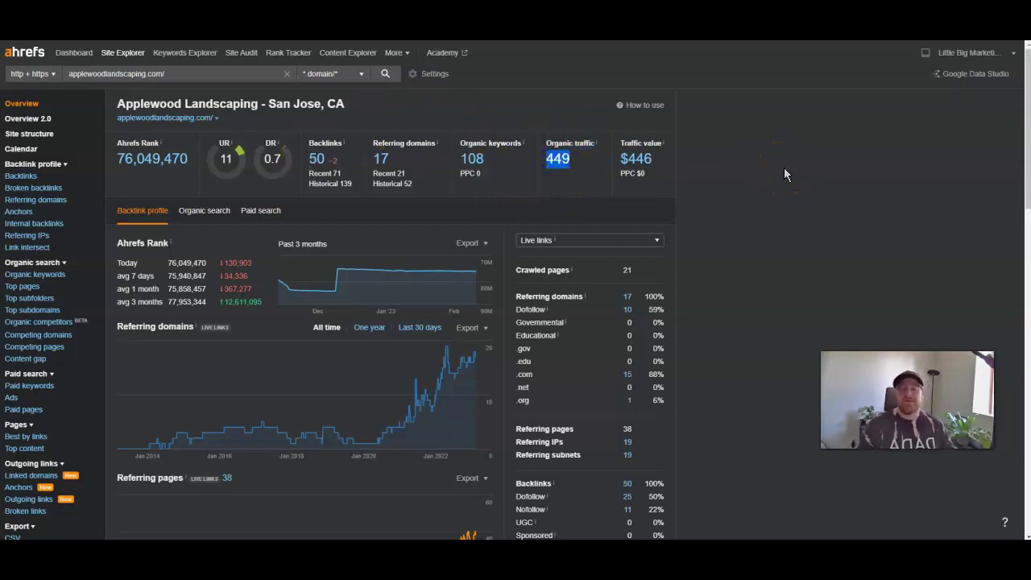
click(557, 167)
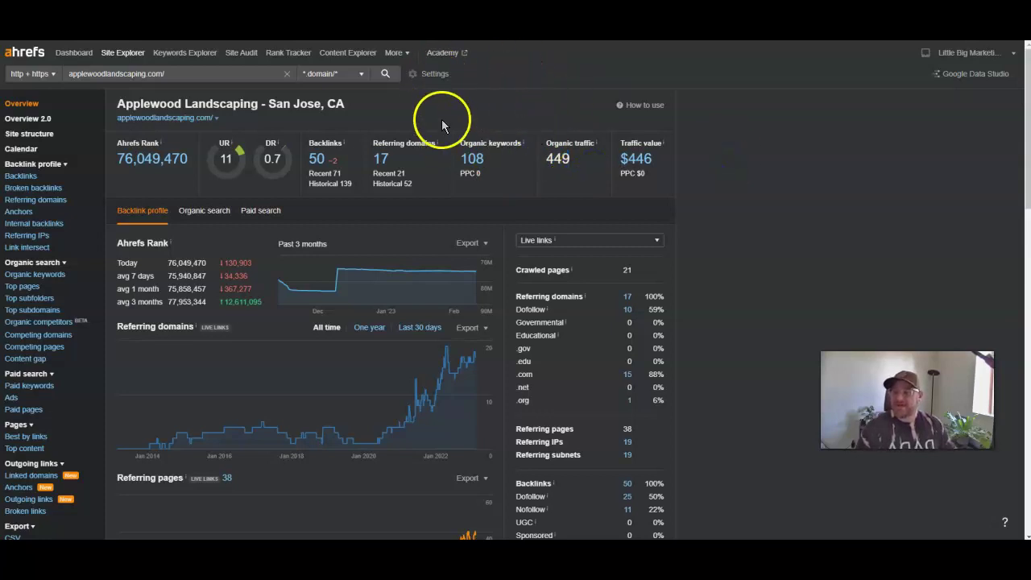
drag(545, 143, 578, 174)
click(580, 176)
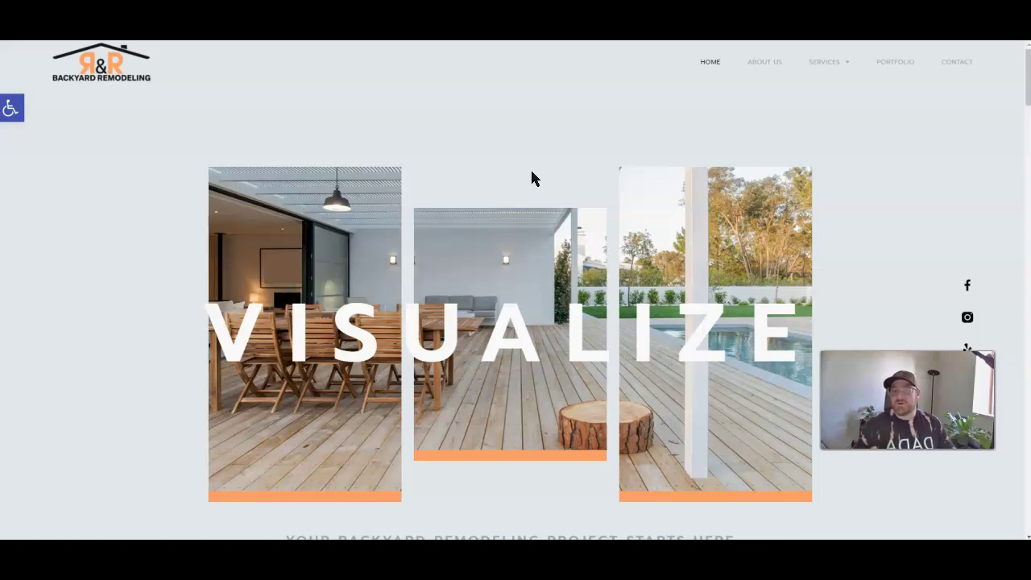
Step: Switch back to the R&R Backyard Remodeling home page and review its sections from the hero through services, testimonials and projects to the contact form
scroll(531, 174, down, 6)
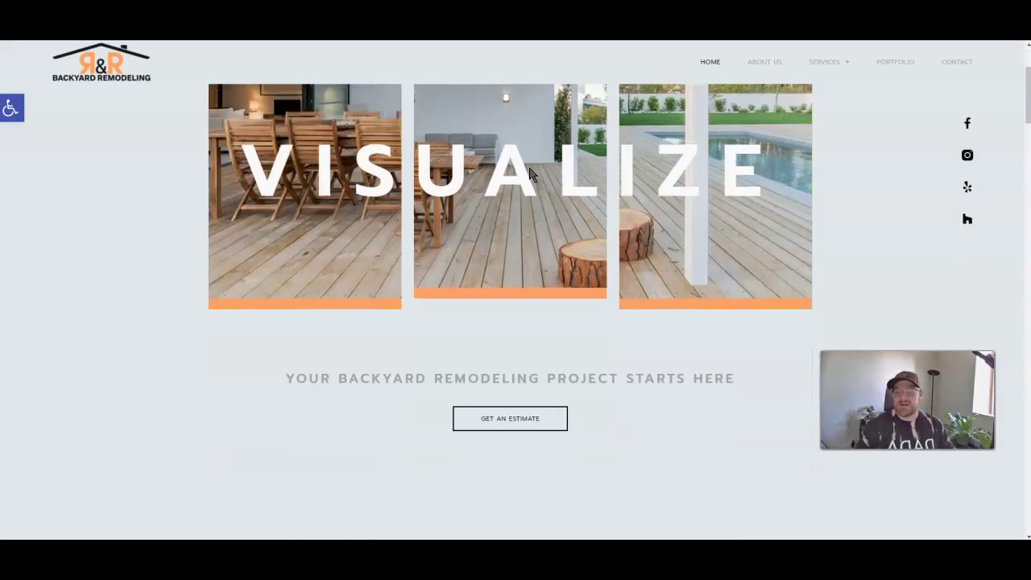
scroll(531, 174, down, 7)
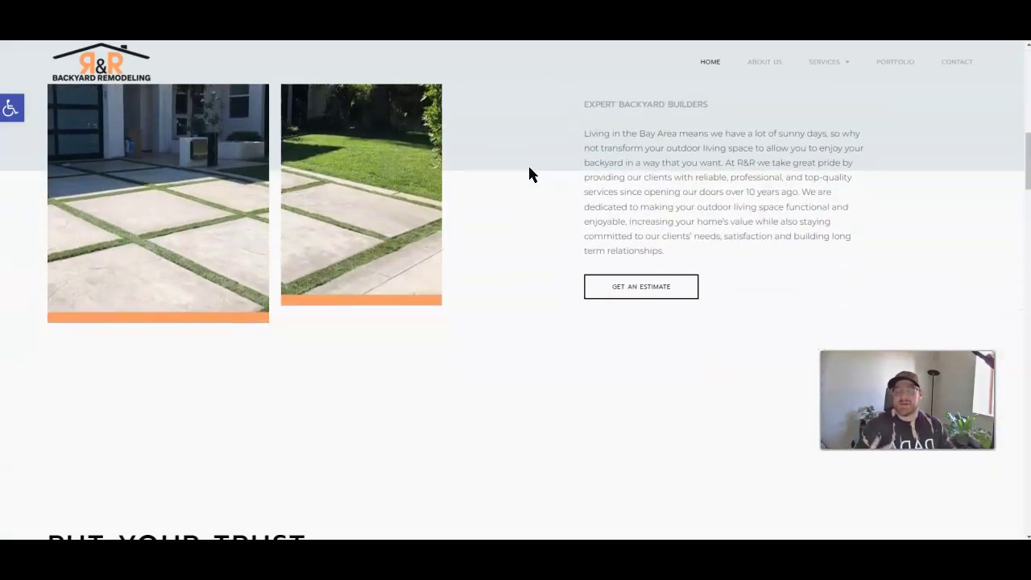
scroll(530, 174, down, 8)
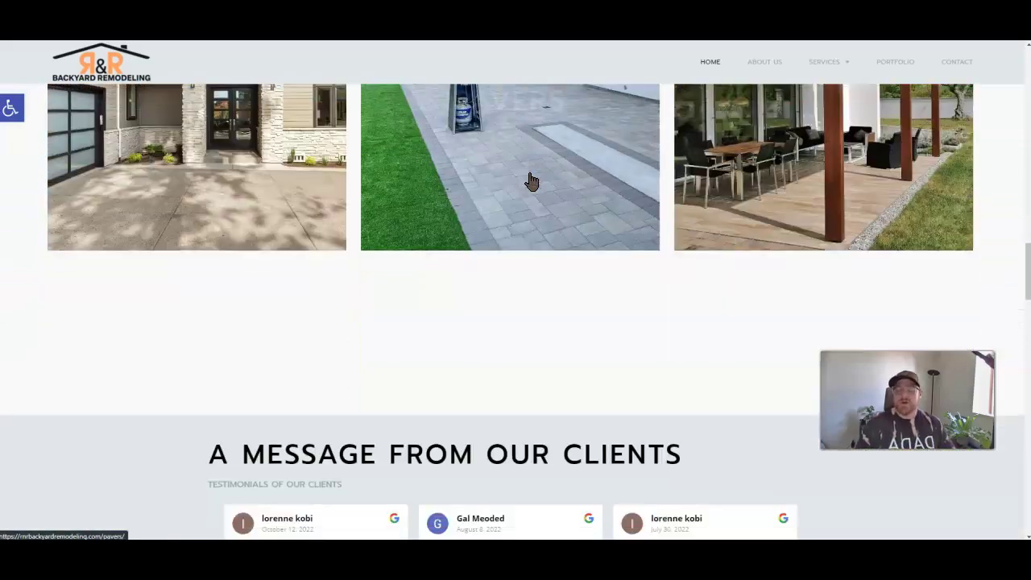
scroll(530, 176, down, 8)
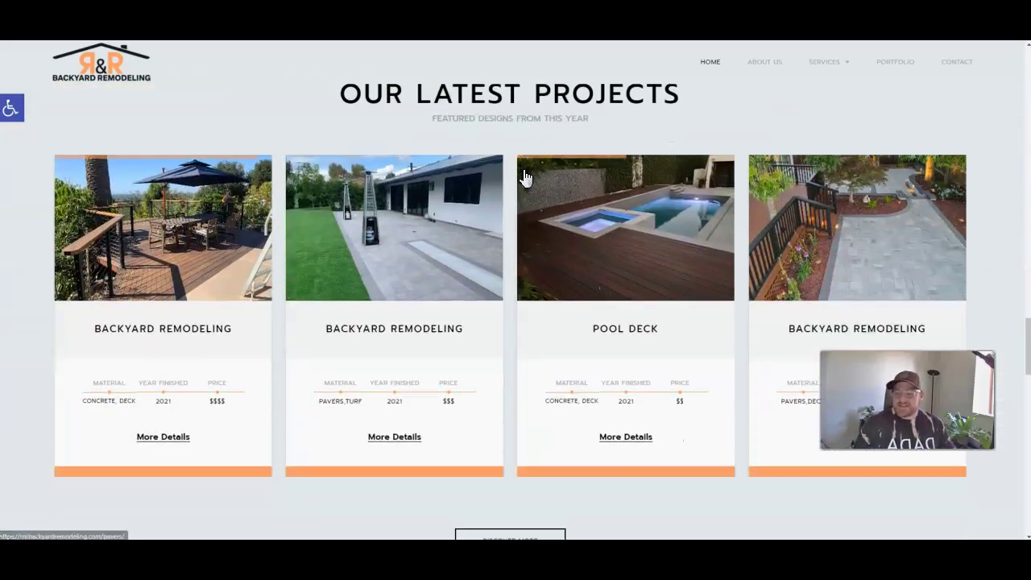
scroll(519, 179, down, 7)
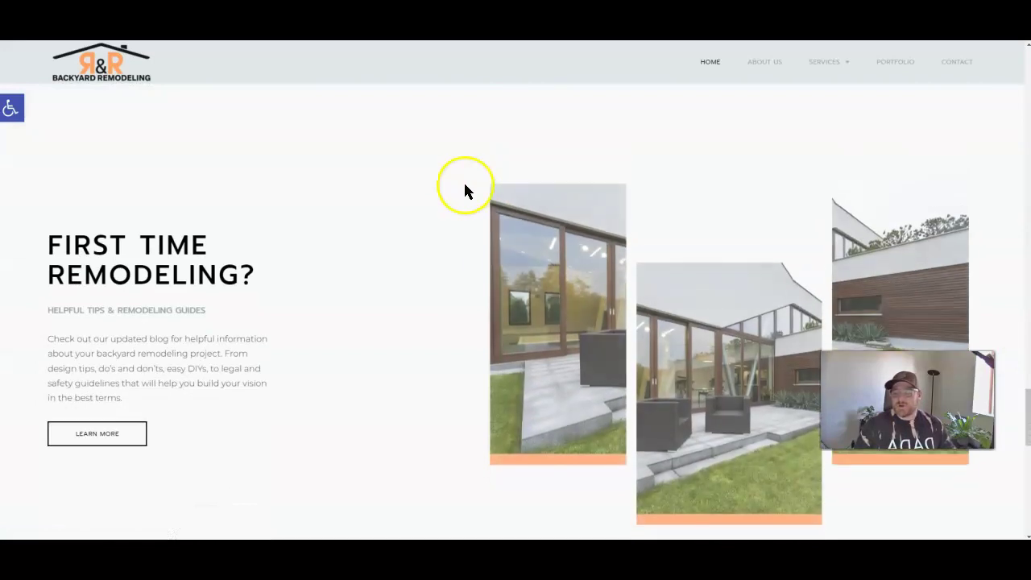
scroll(450, 230, down, 6)
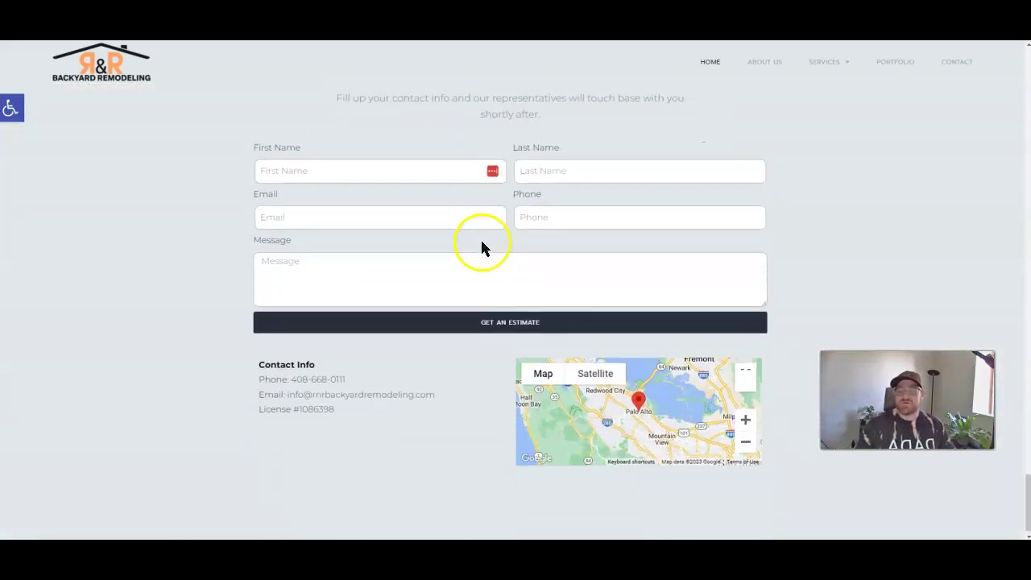
scroll(486, 287, up, 12)
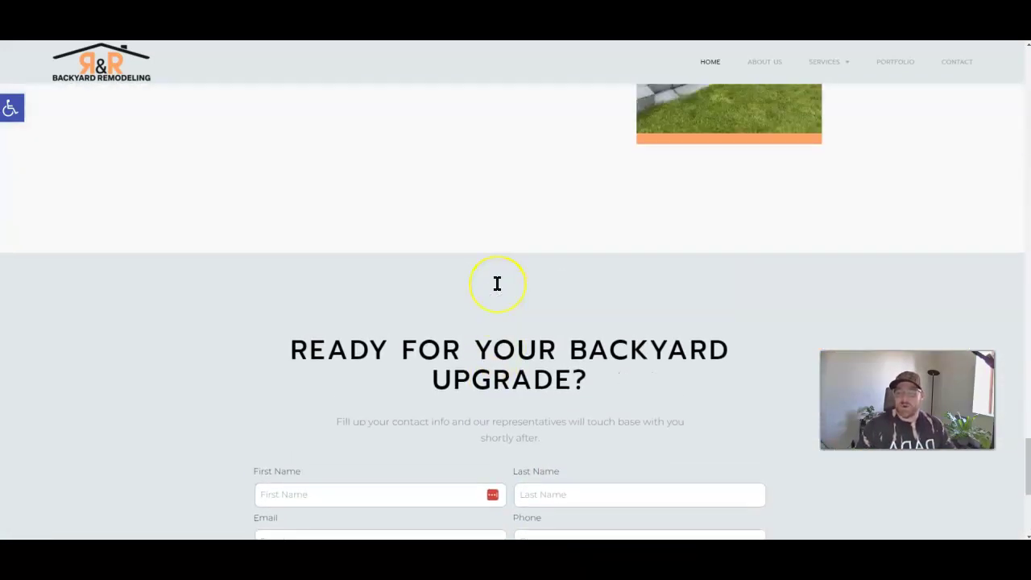
scroll(498, 291, up, 8)
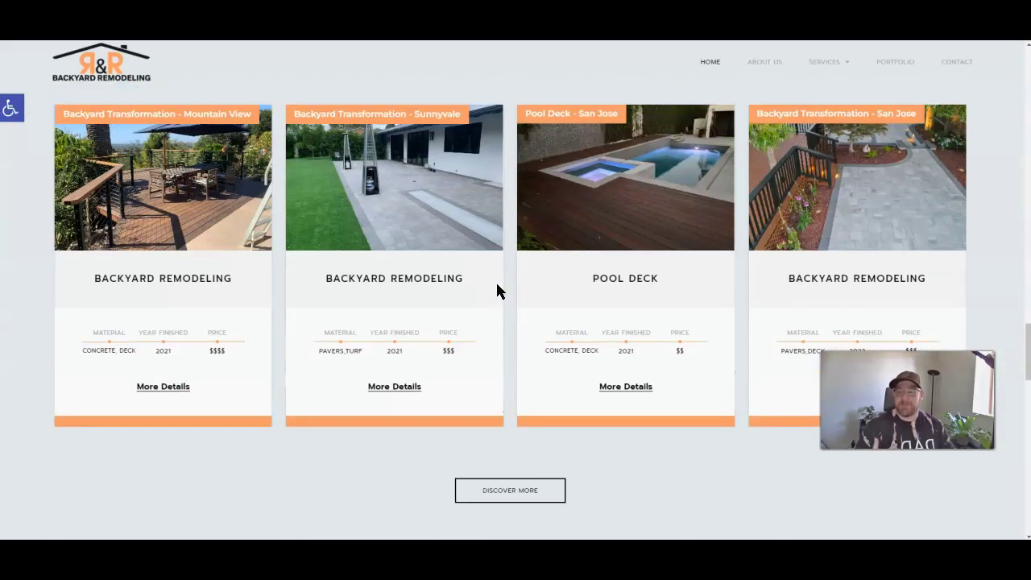
scroll(512, 298, up, 10)
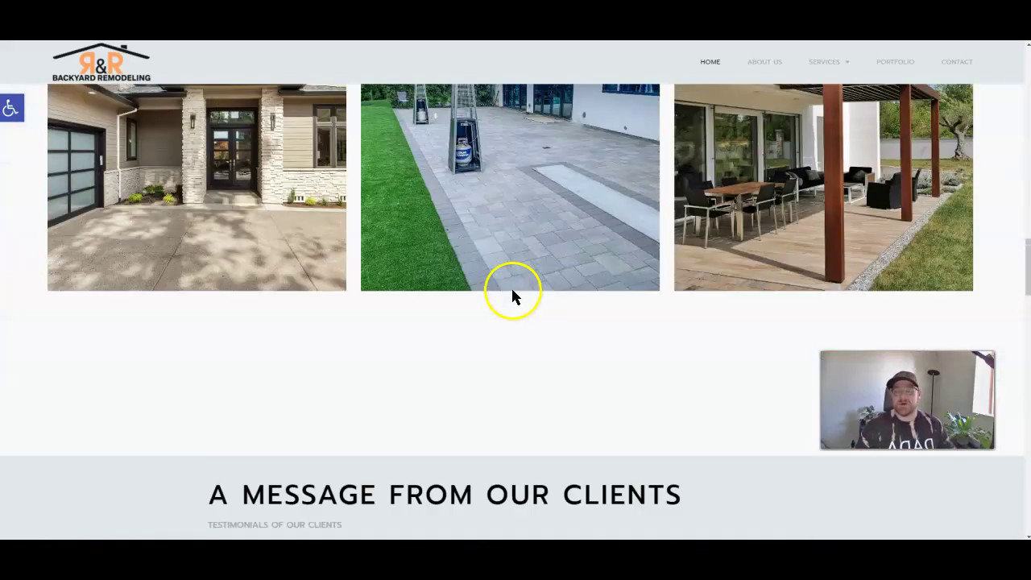
scroll(509, 300, up, 3)
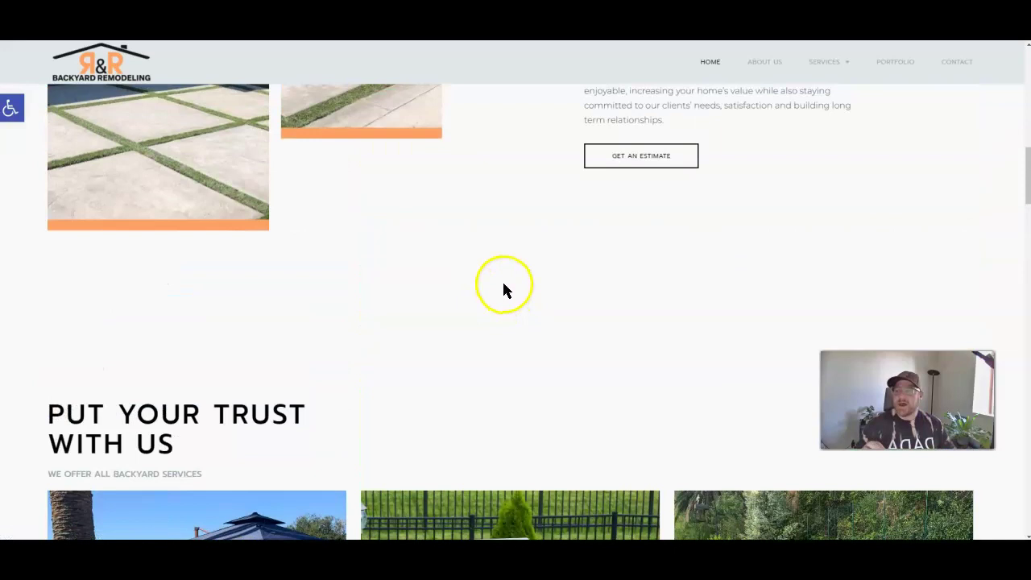
scroll(500, 273, up, 5)
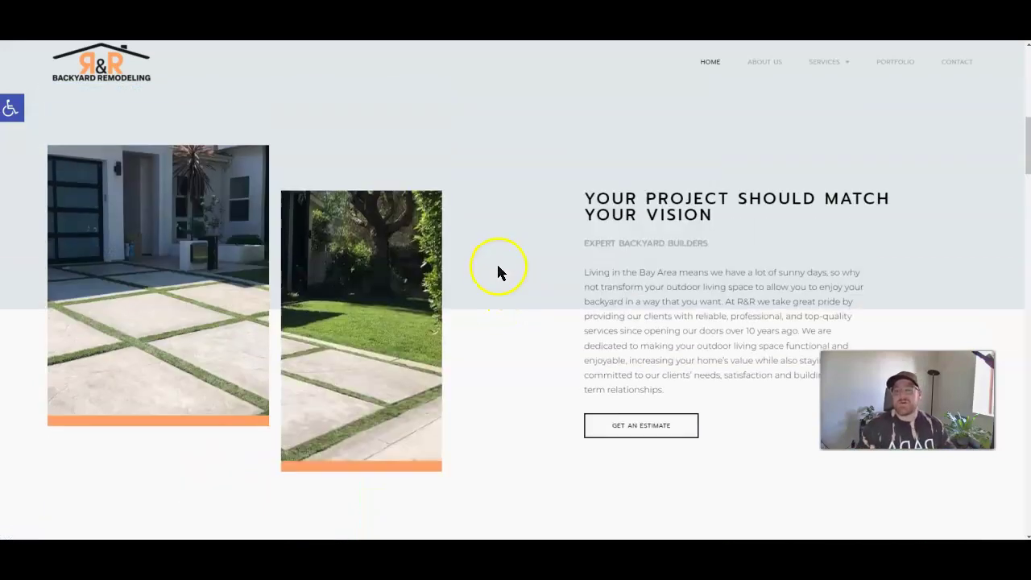
scroll(498, 276, up, 6)
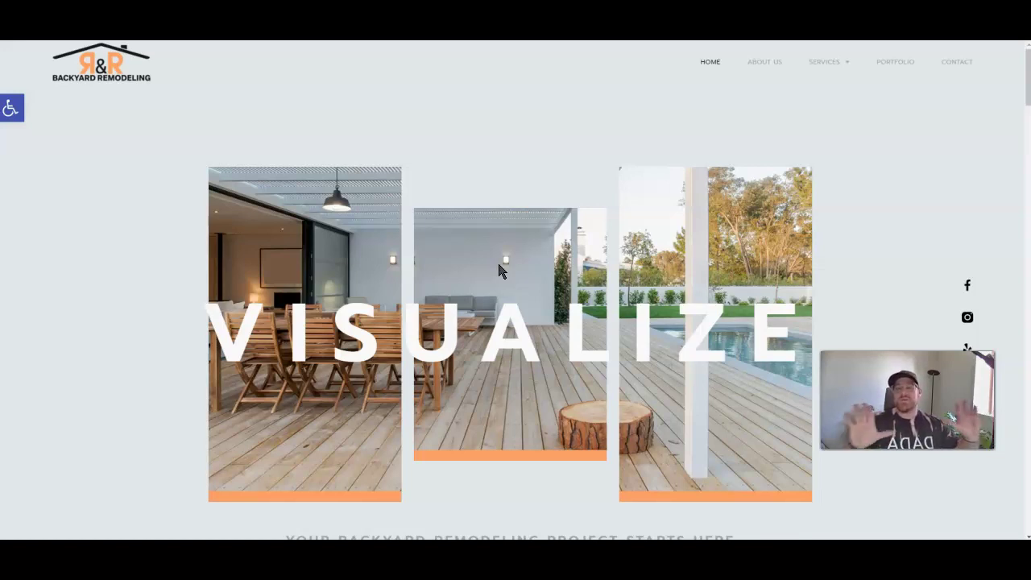
click(509, 273)
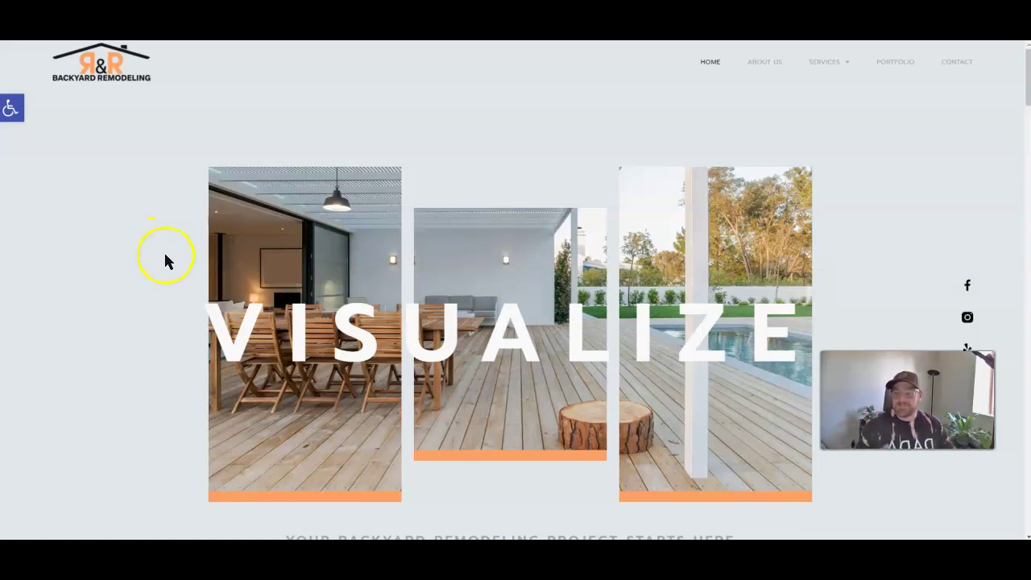
scroll(159, 264, down, 1)
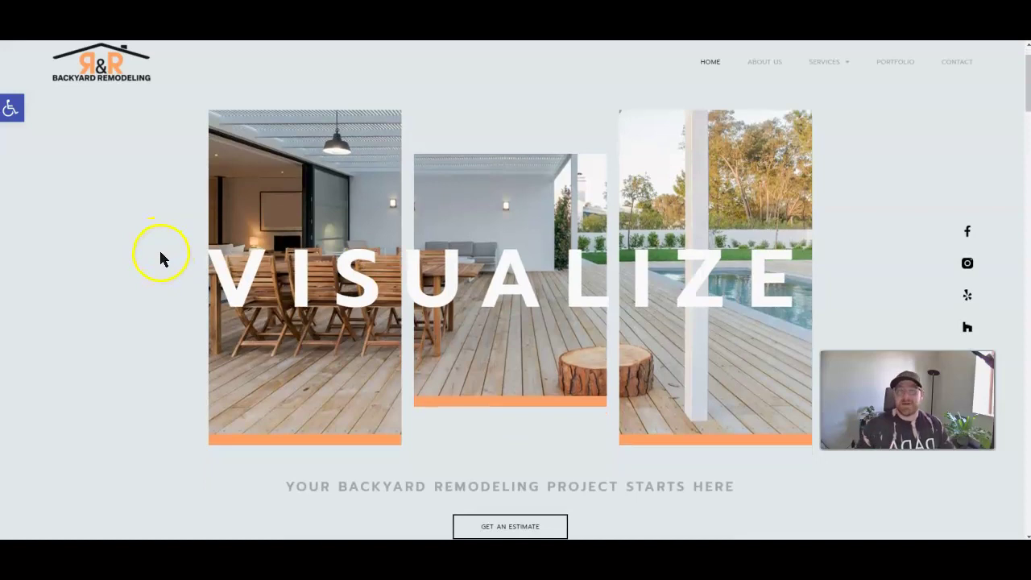
scroll(159, 253, up, 1)
scroll(158, 256, down, 3)
scroll(159, 253, up, 3)
scroll(159, 252, down, 4)
scroll(159, 252, down, 3)
scroll(159, 252, up, 6)
Step: Highlight the VISUALIZE heading in the home page's hero section to examine its wording
drag(208, 312, 975, 336)
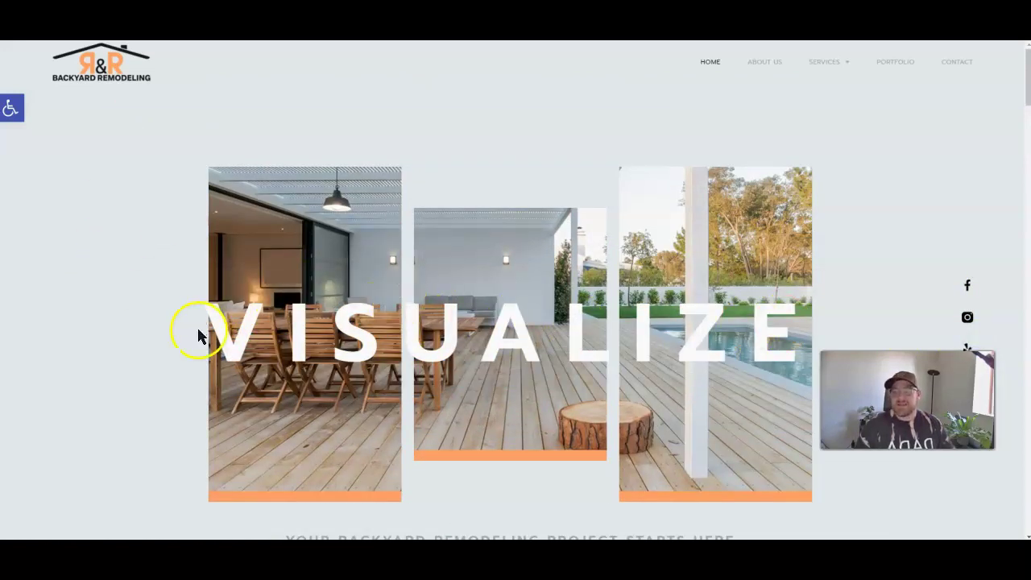
drag(193, 332, 874, 333)
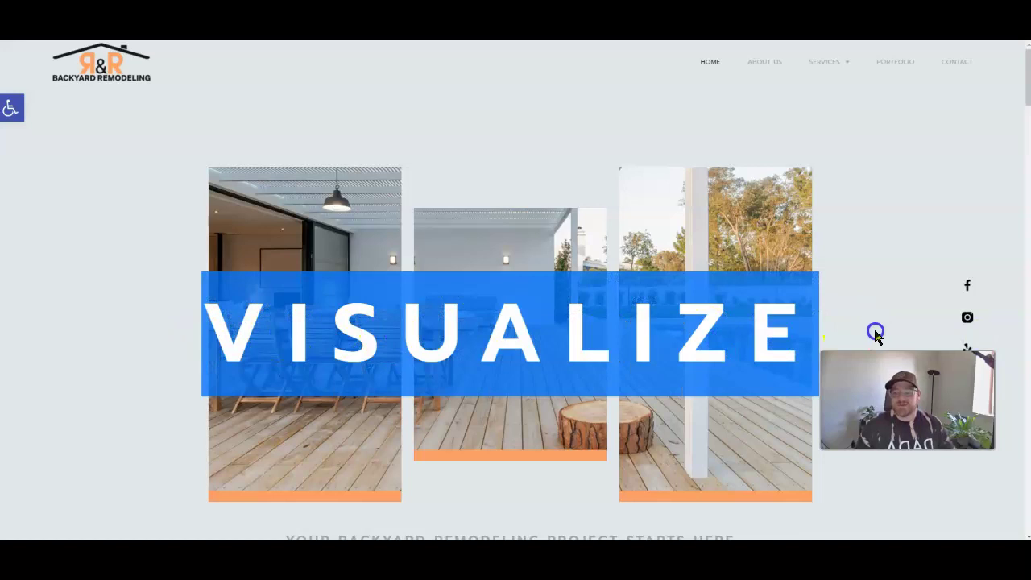
click(871, 308)
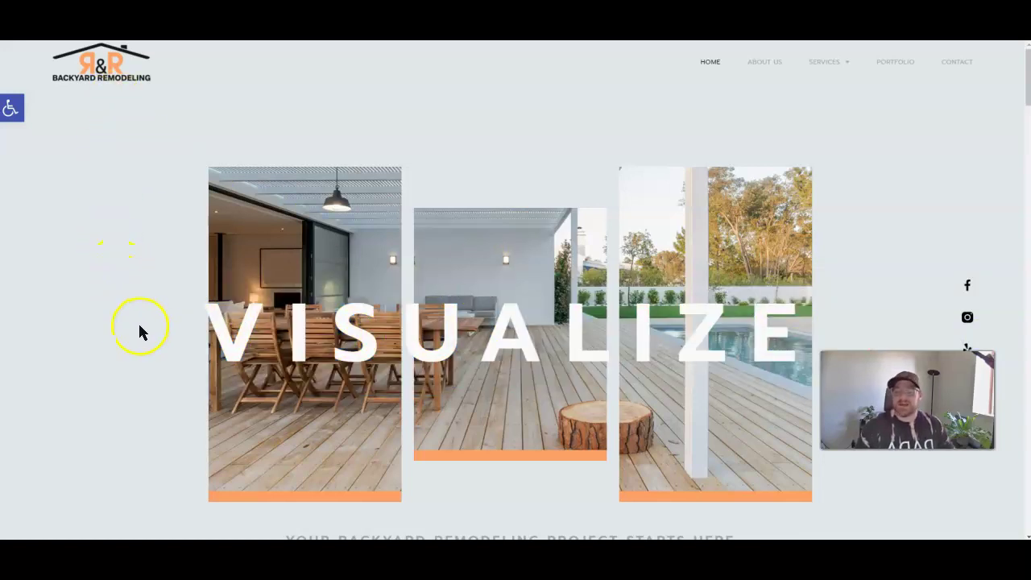
drag(138, 334, 803, 310)
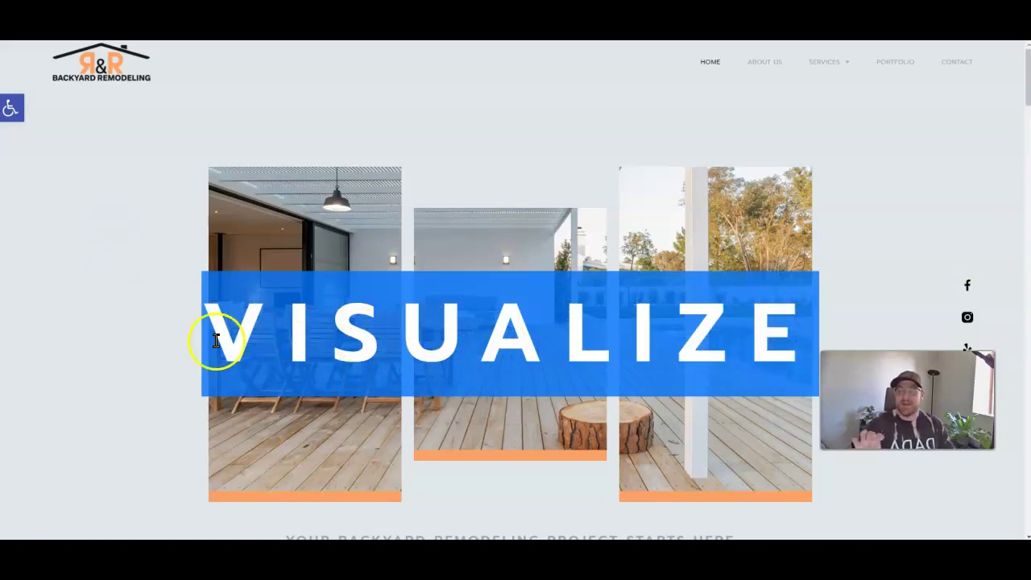
click(176, 344)
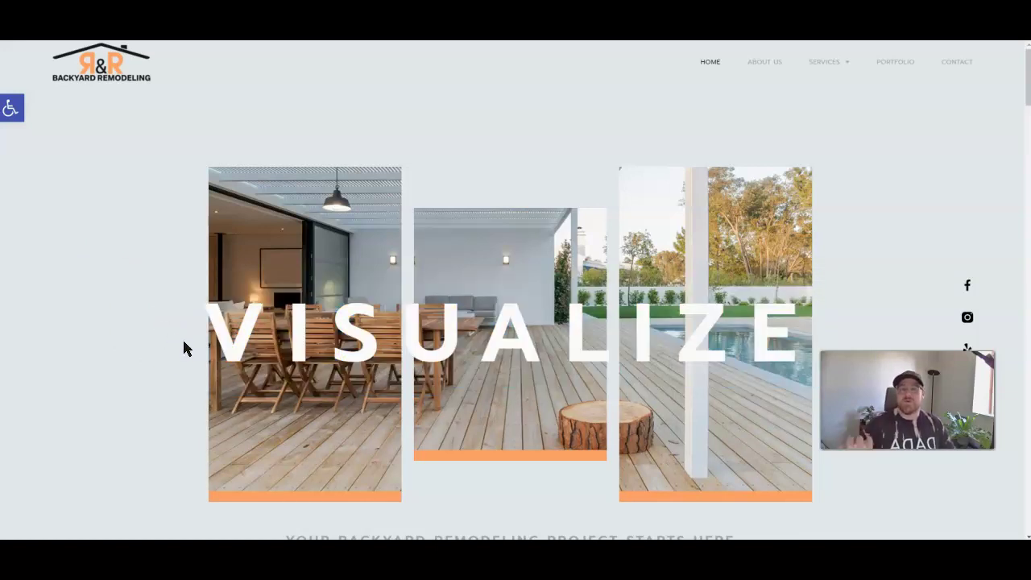
scroll(192, 337, down, 1)
scroll(192, 337, up, 1)
drag(202, 334, 826, 324)
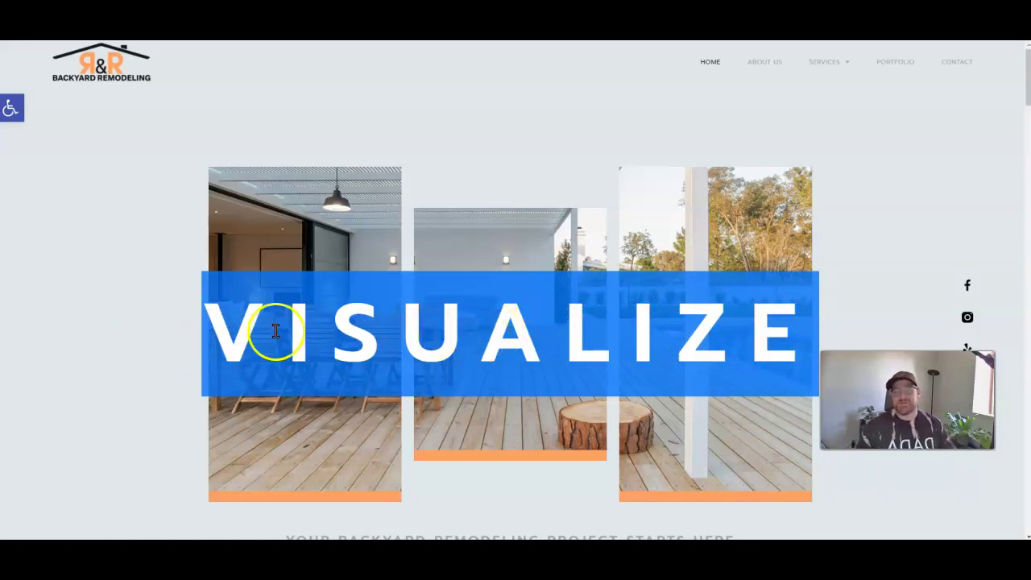
click(167, 319)
Step: Examine the "Your Backyard Remodeling Project Starts Here" tagline and the "Your Project Should Match Your Vision" intro text below the hero
scroll(167, 319, down, 1)
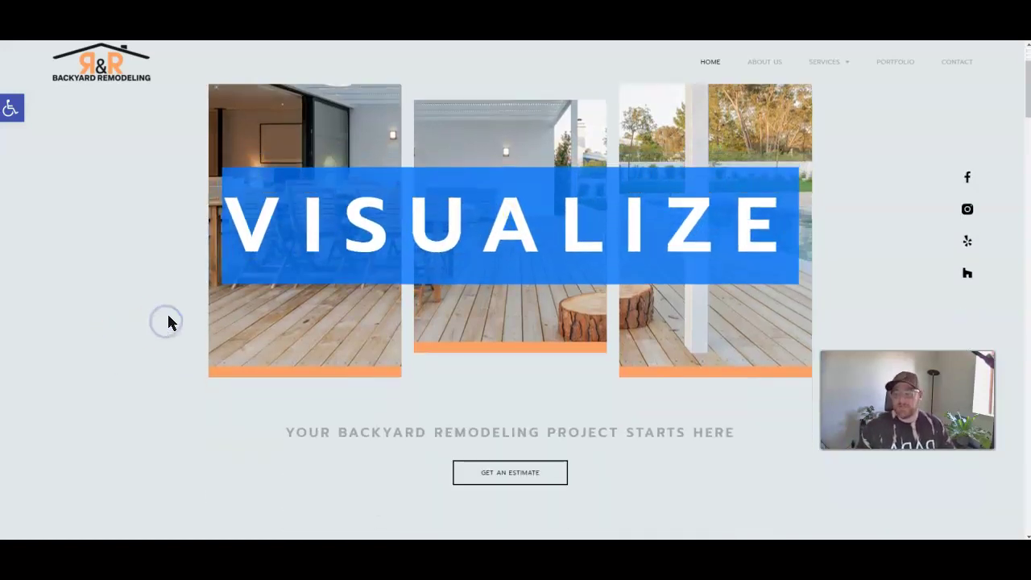
scroll(169, 319, down, 3)
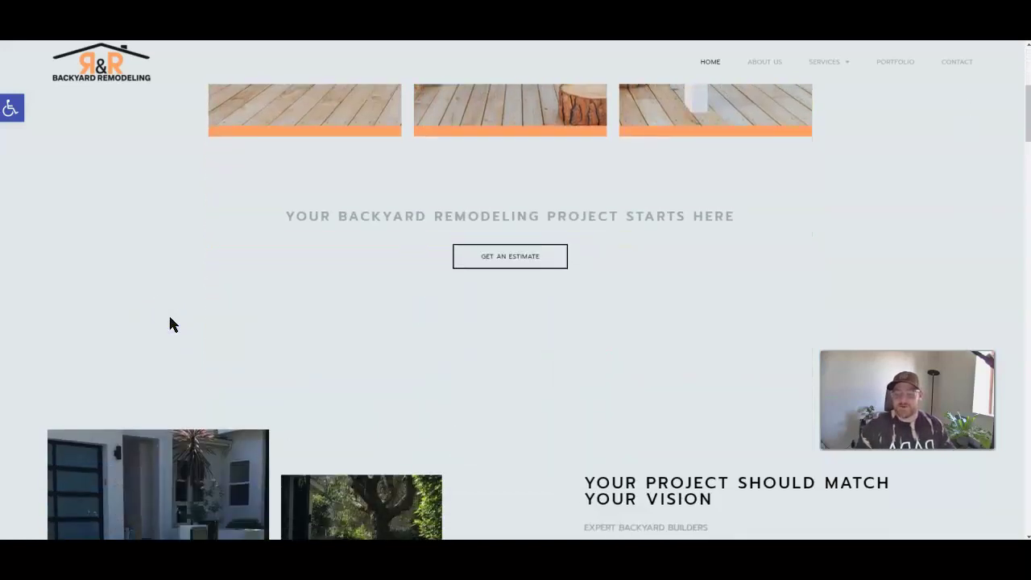
scroll(566, 316, down, 2)
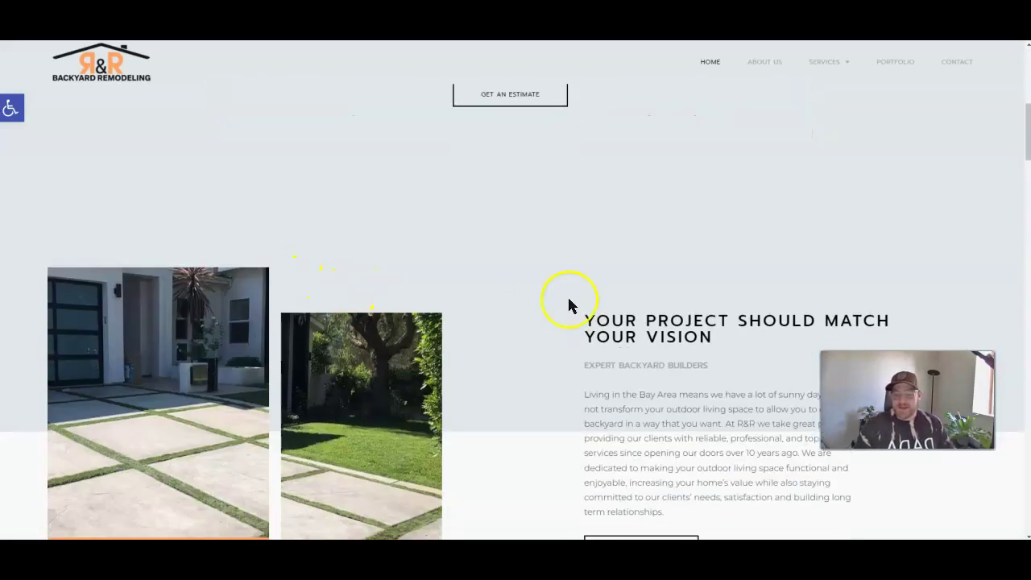
scroll(569, 333, up, 3)
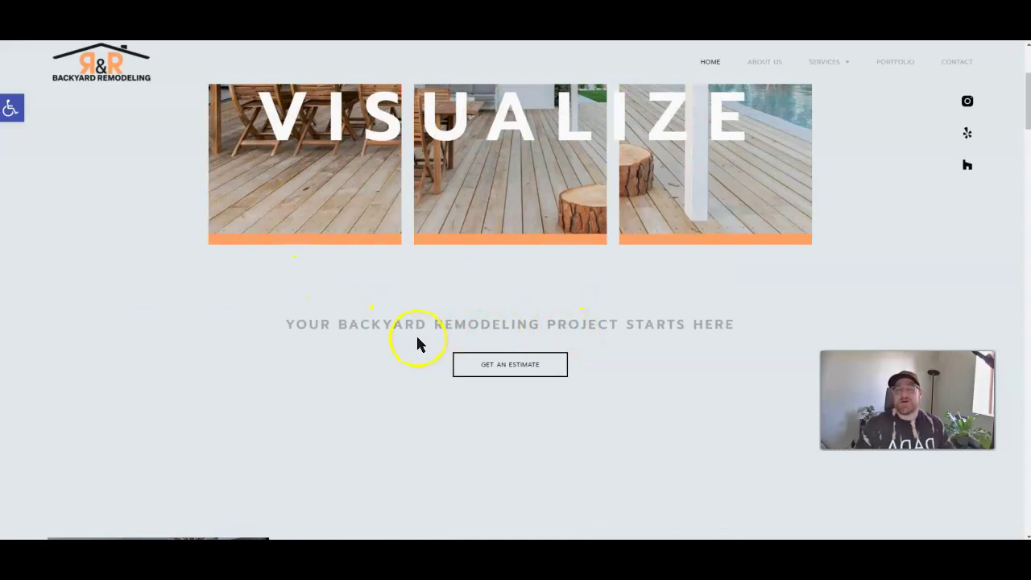
scroll(416, 331, down, 3)
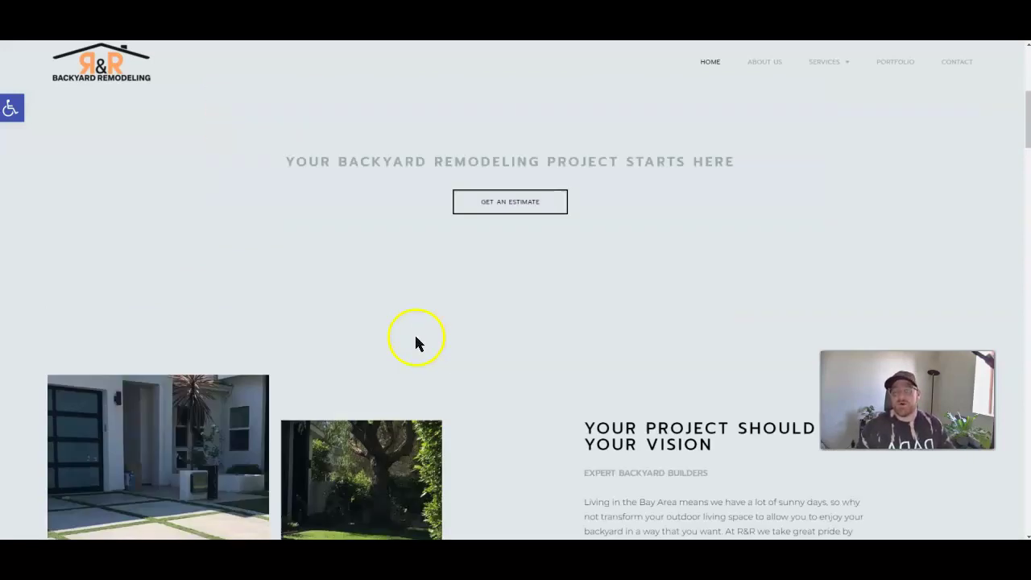
drag(596, 447, 670, 490)
scroll(541, 433, down, 3)
drag(635, 291, 720, 317)
click(545, 295)
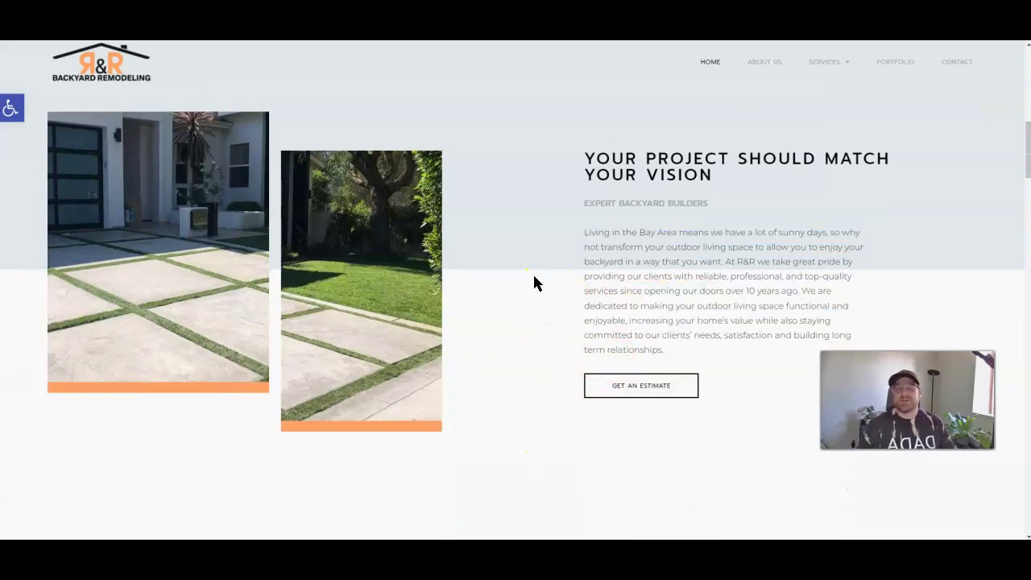
click(527, 281)
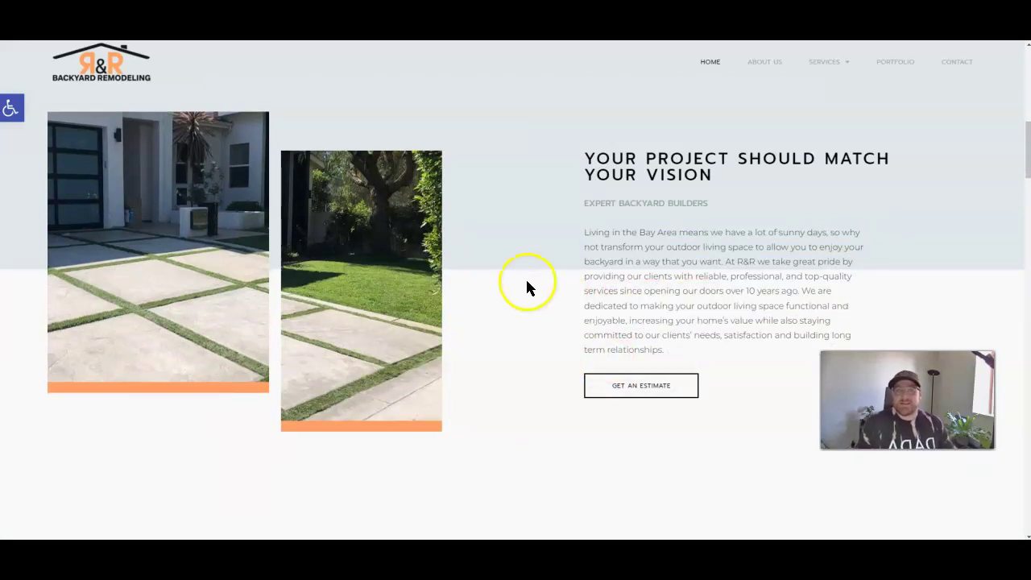
scroll(520, 276, up, 6)
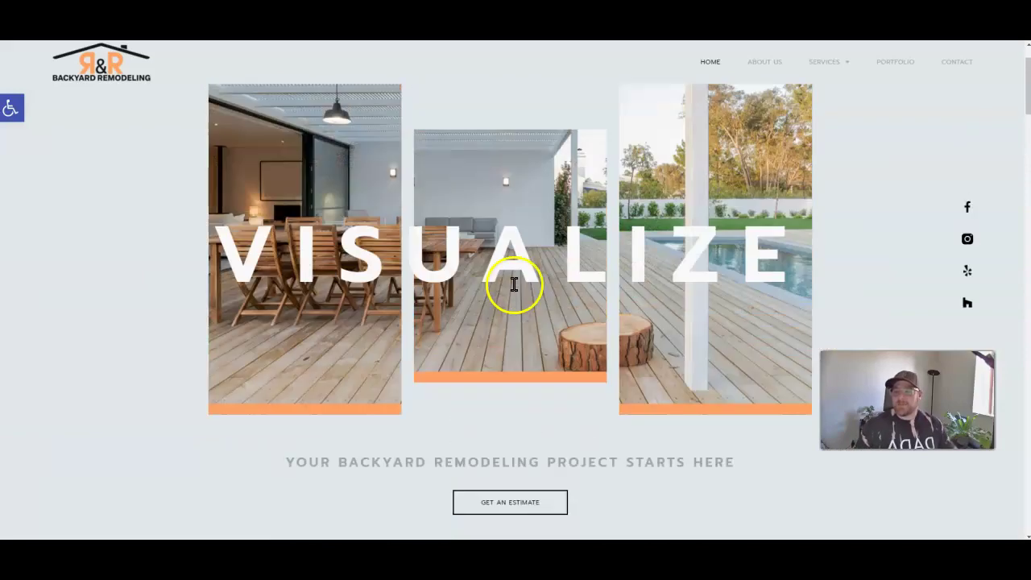
scroll(513, 284, down, 6)
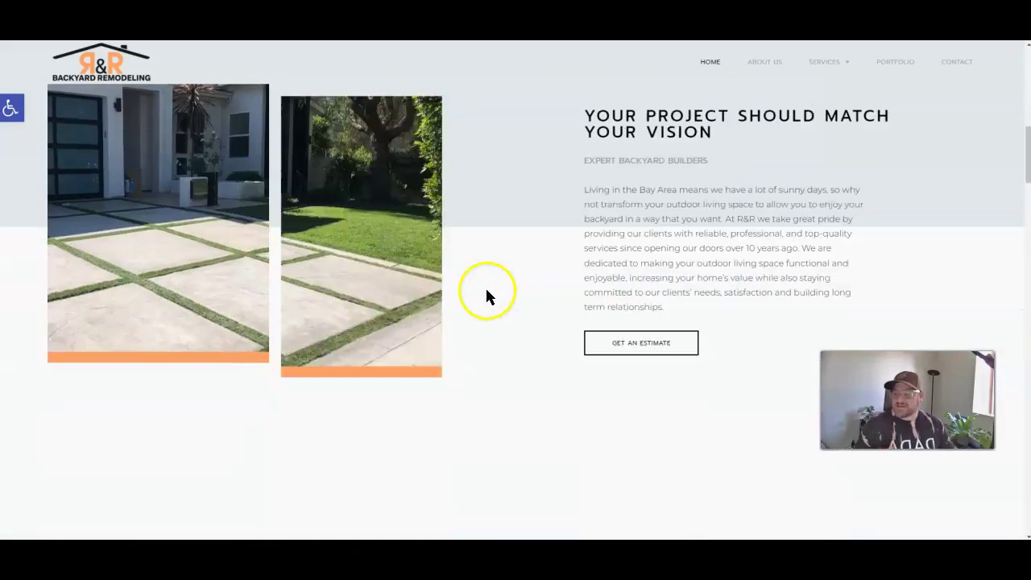
Step: Review the service tiles, including decks, pavers and concrete, down to the client testimonials heading, and return to the hero section
scroll(187, 257, down, 8)
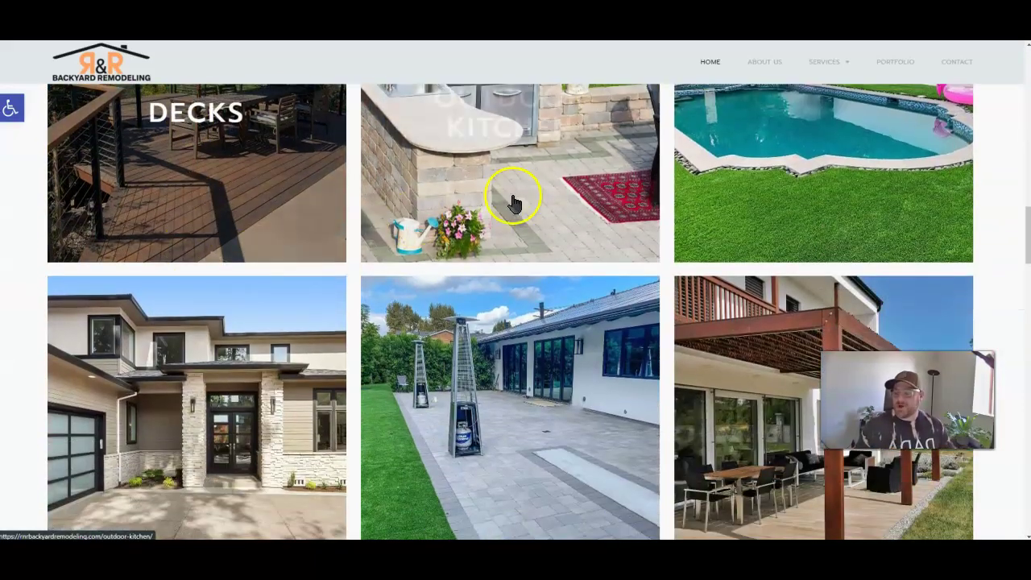
scroll(749, 241, down, 1)
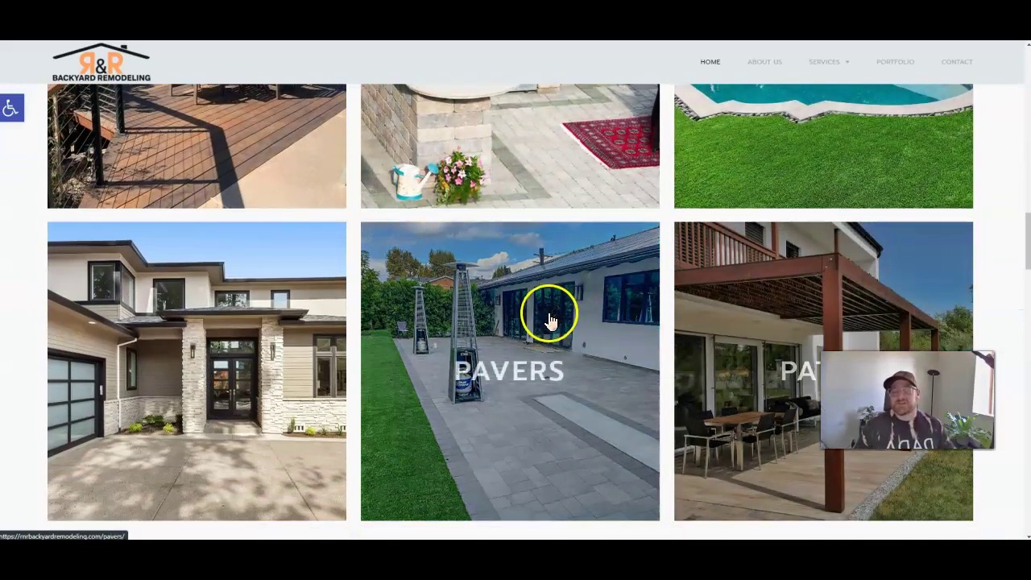
scroll(550, 320, down, 2)
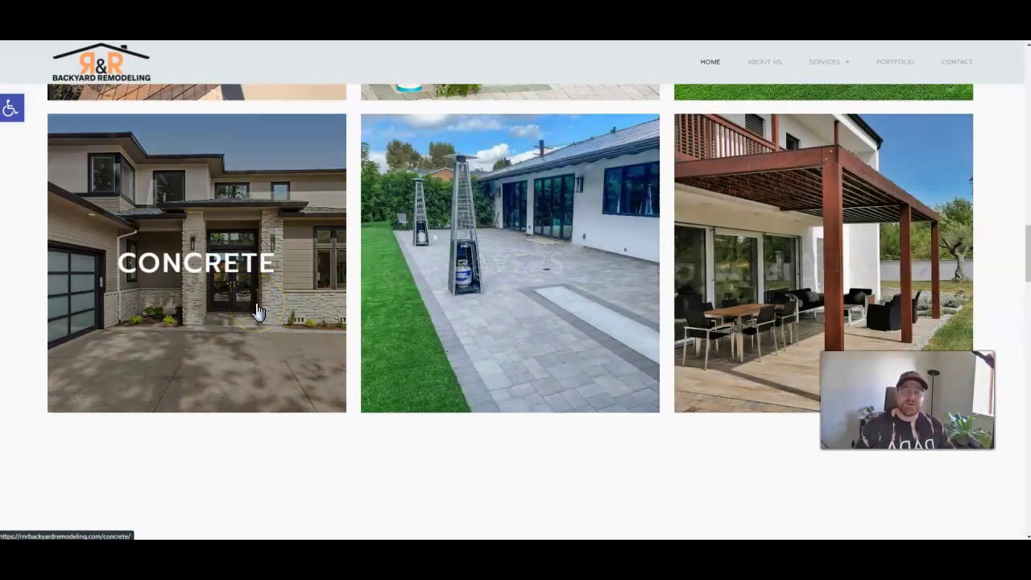
scroll(258, 312, down, 3)
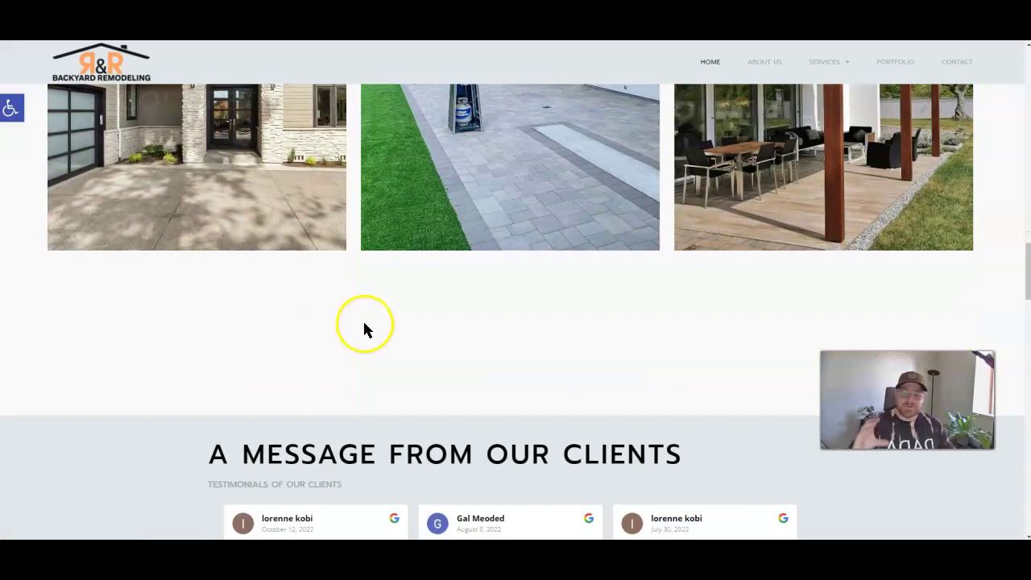
scroll(363, 335, up, 4)
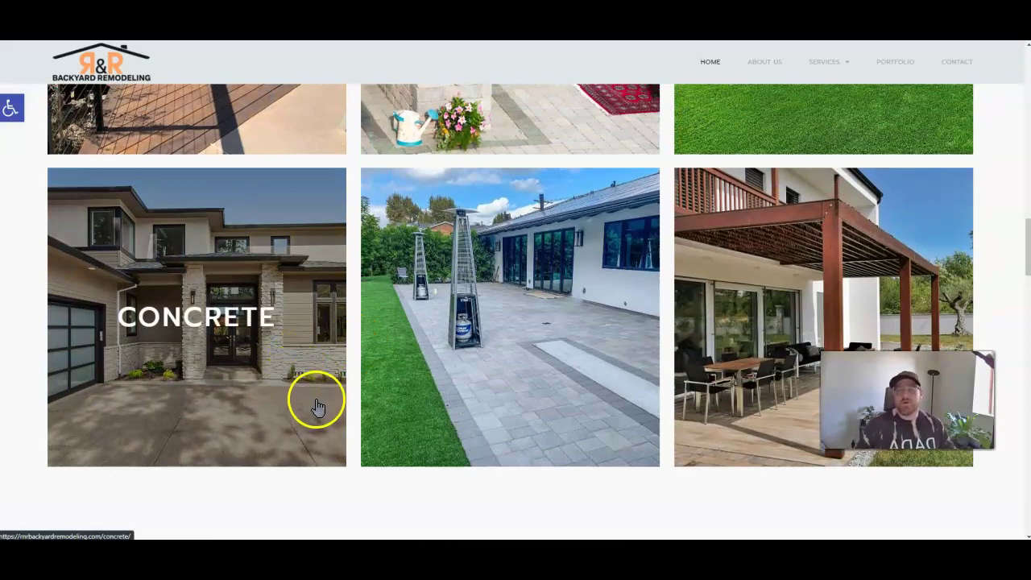
scroll(313, 402, up, 10)
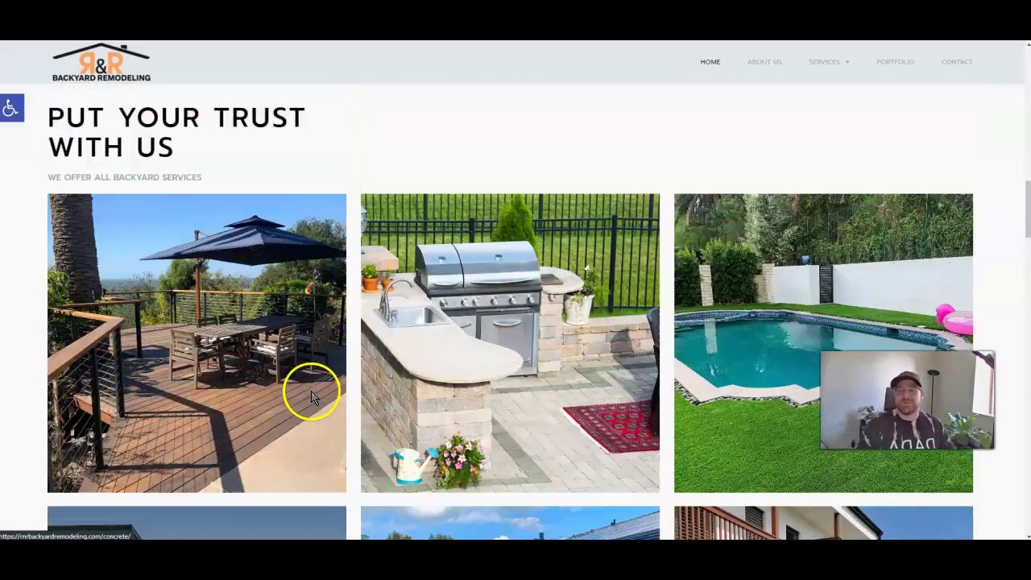
scroll(308, 391, up, 5)
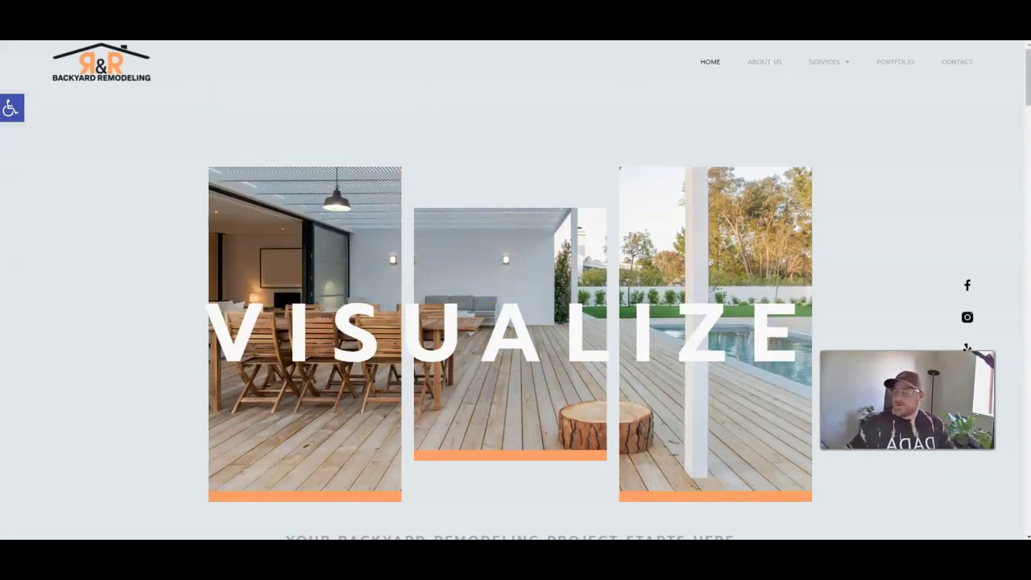
Step: Switch to the Applewood Landscaping home page and review its sections from the hero through design packages, projects and hardscaping to the closing quote form
click(322, 38)
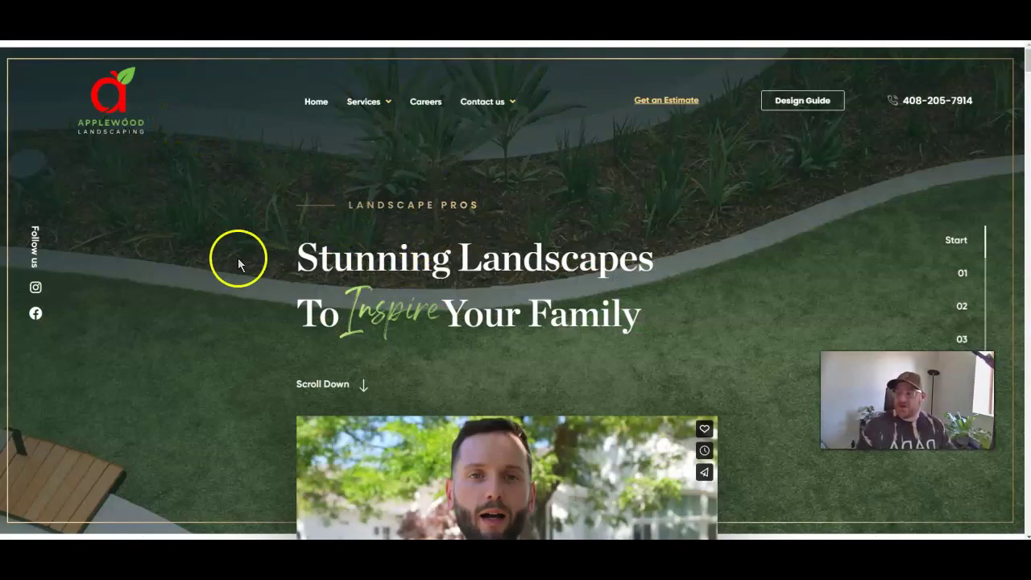
scroll(241, 258, down, 2)
scroll(254, 268, down, 15)
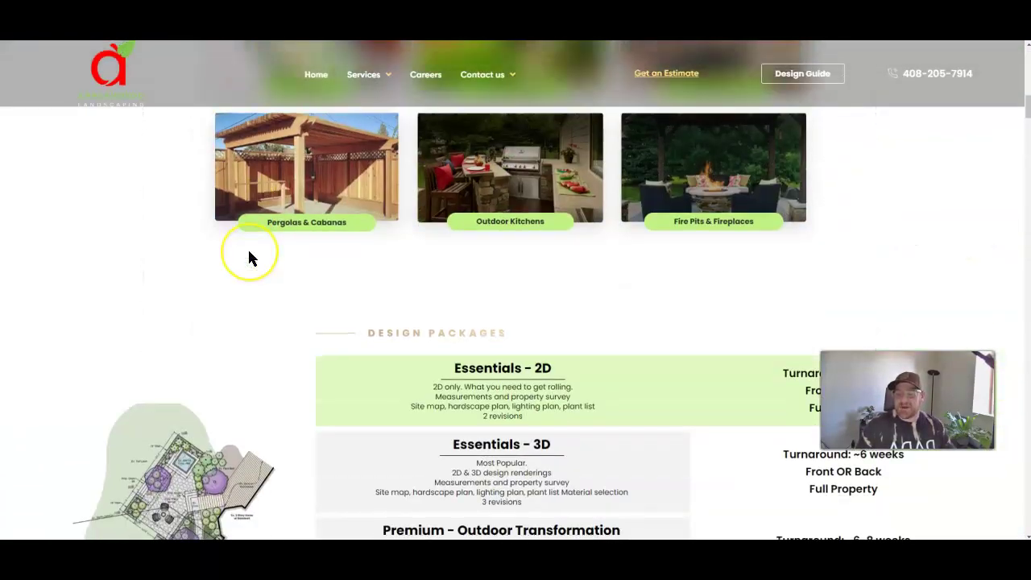
scroll(249, 257, down, 15)
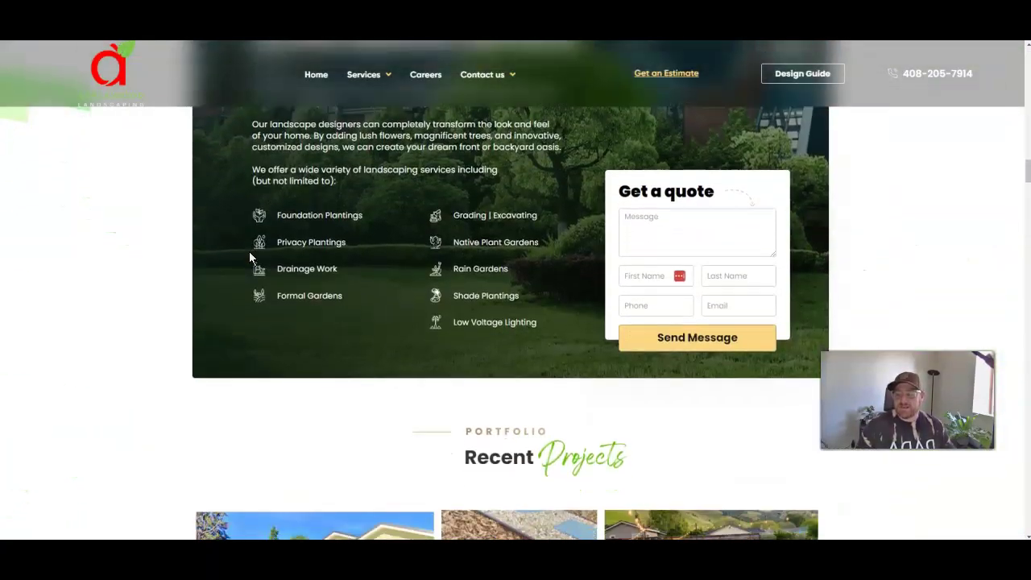
scroll(251, 258, down, 12)
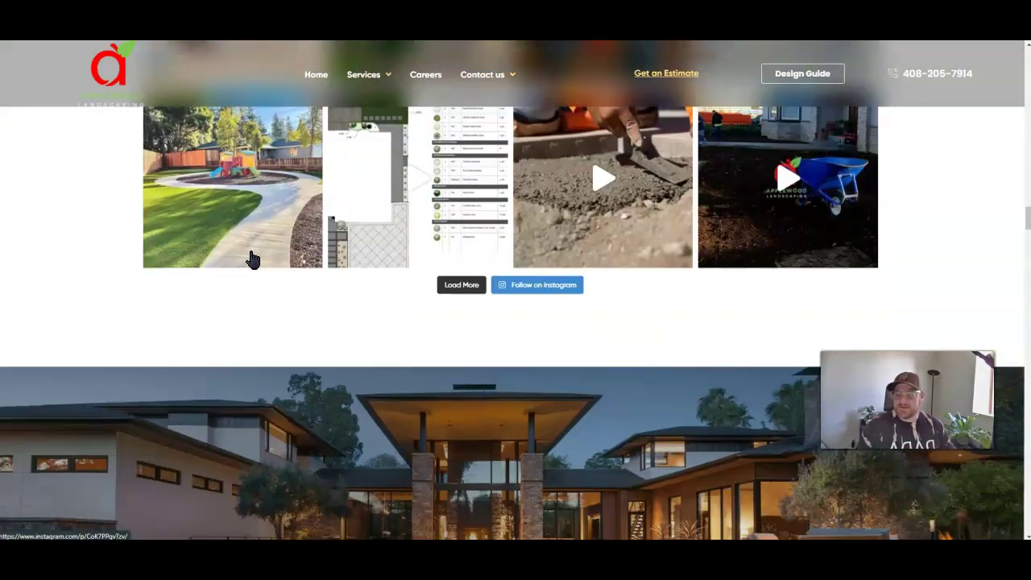
scroll(257, 258, down, 9)
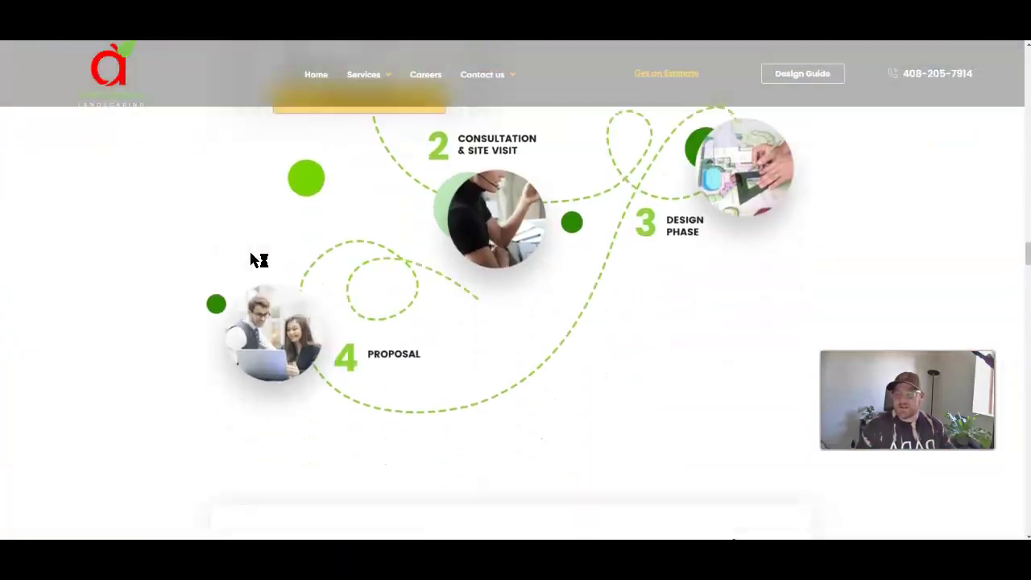
scroll(257, 259, down, 10)
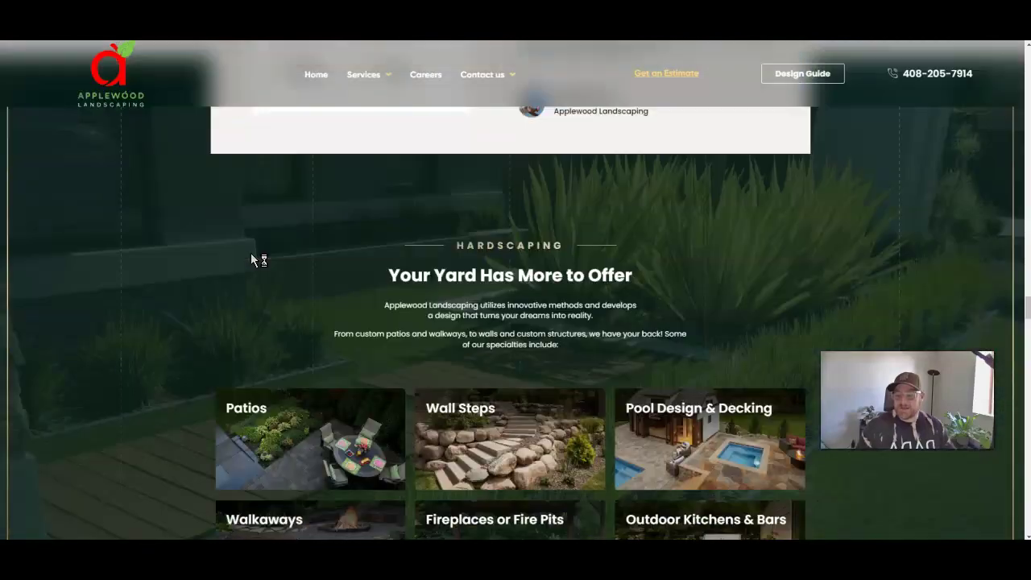
scroll(258, 259, down, 12)
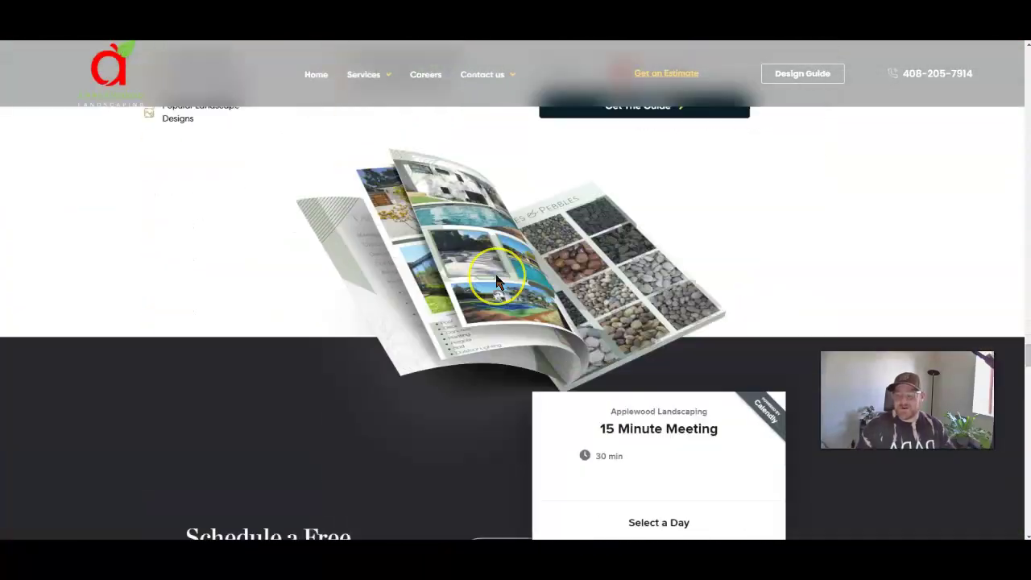
scroll(496, 276, down, 12)
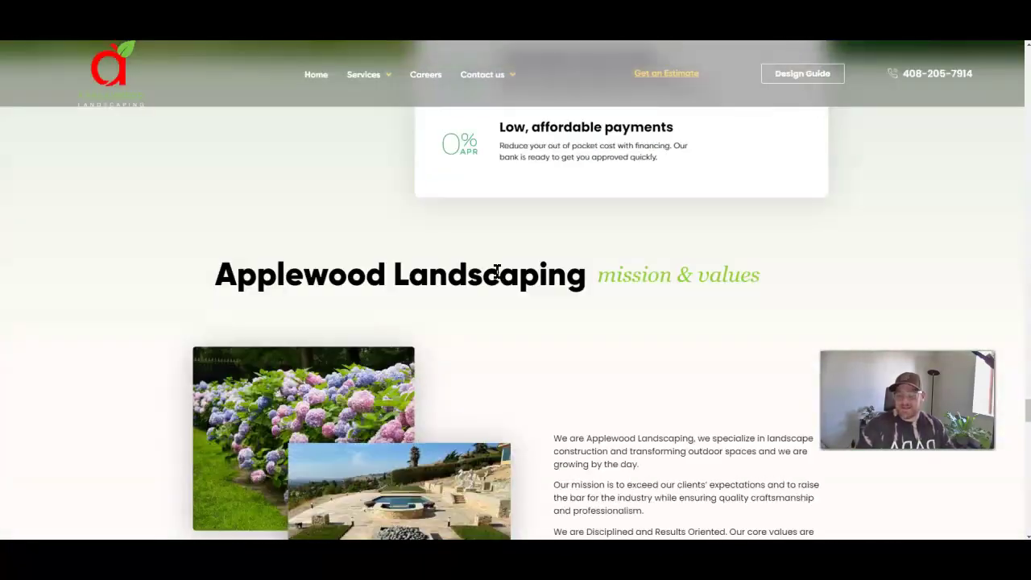
scroll(499, 277, down, 12)
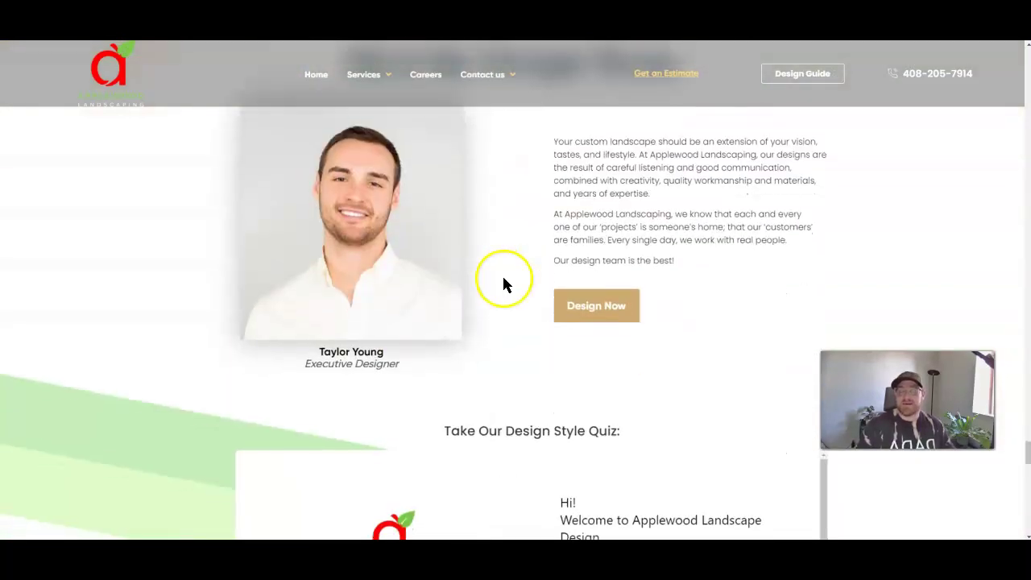
scroll(502, 281, down, 12)
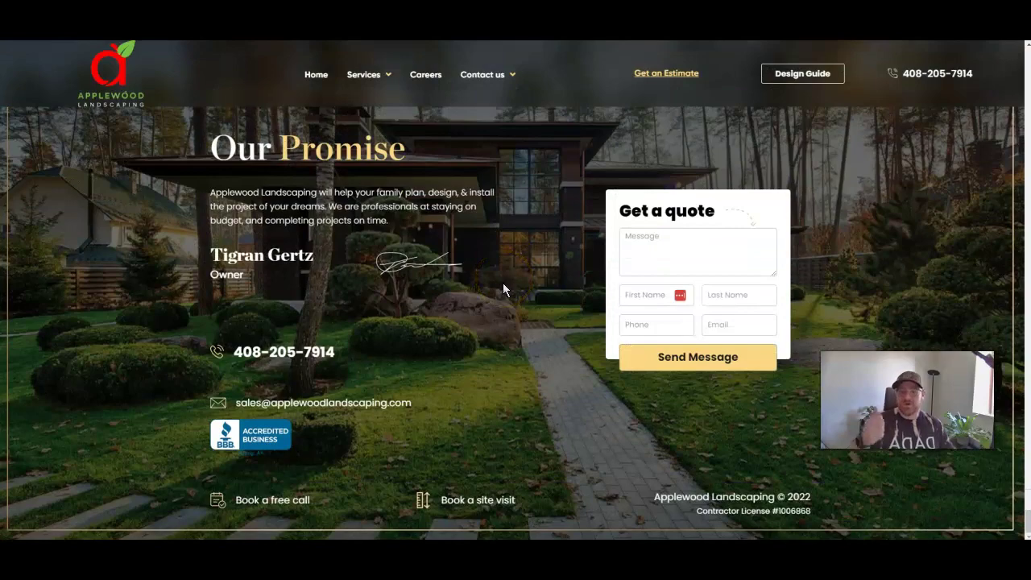
scroll(416, 267, up, 5)
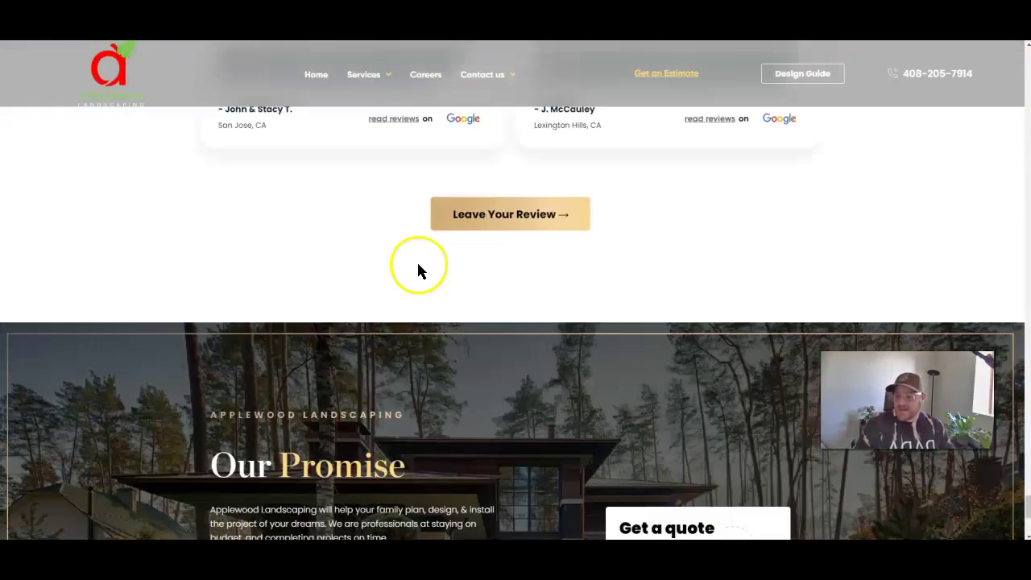
Step: Return to the service tiles on Applewood Landscaping's home page and open the Landscaping service page
scroll(542, 294, up, 15)
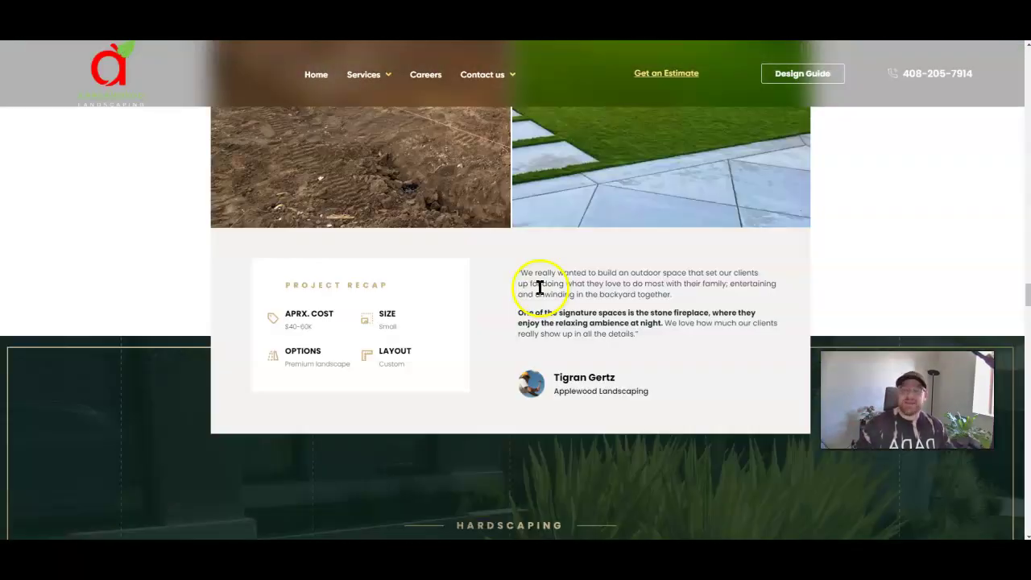
scroll(540, 288, up, 5)
scroll(540, 287, up, 20)
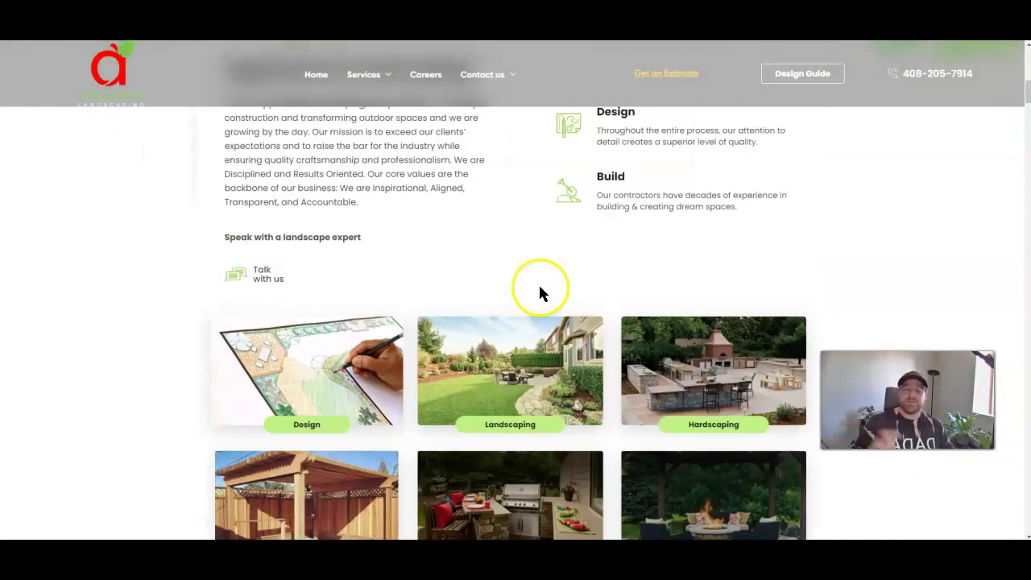
scroll(532, 273, down, 10)
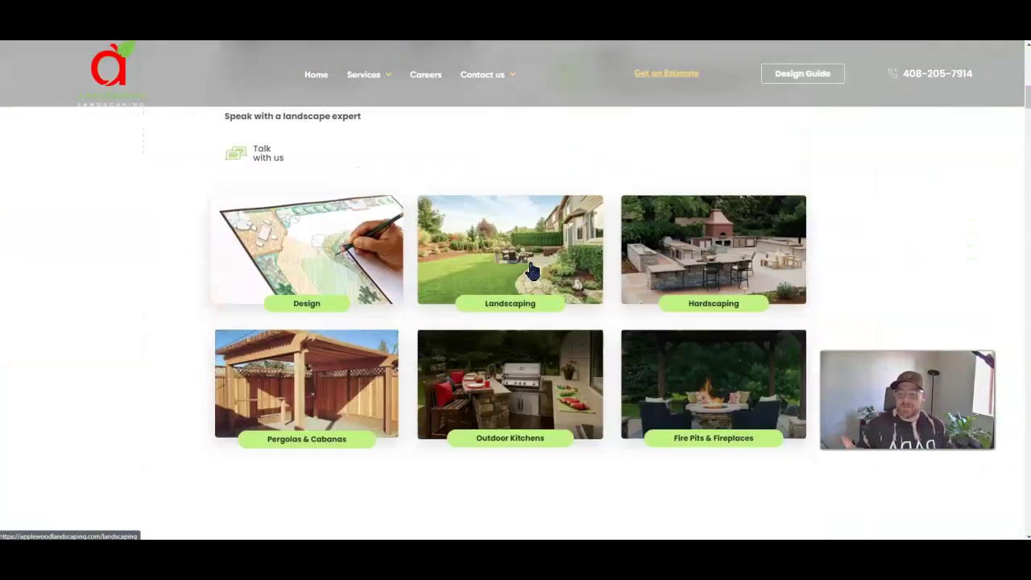
click(530, 266)
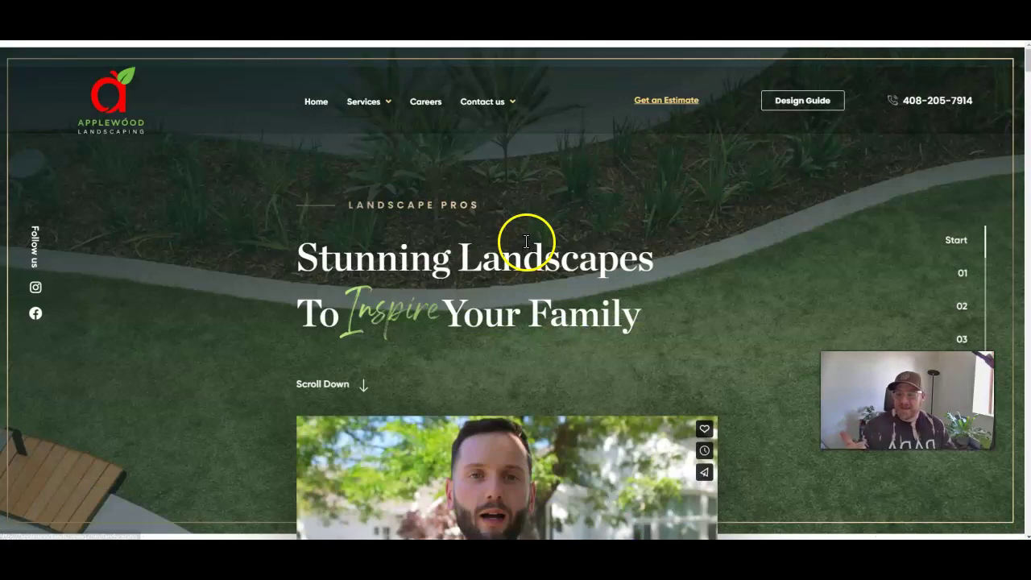
Step: Review the Landscaping page's intro video and highlight the "Stunning Landscapes To Inspire Your Family" heading to examine its wording
scroll(519, 255, down, 8)
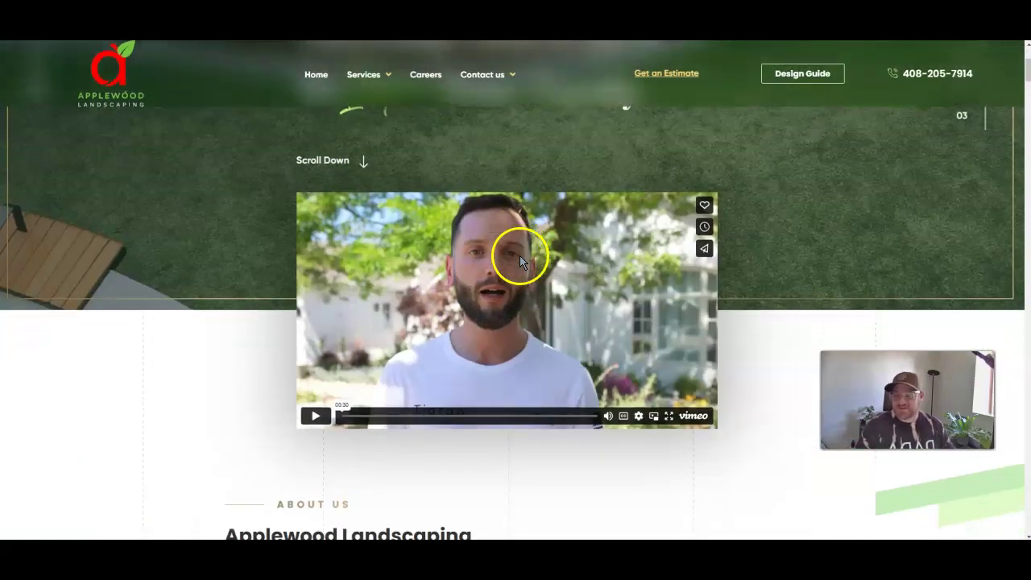
scroll(518, 256, up, 8)
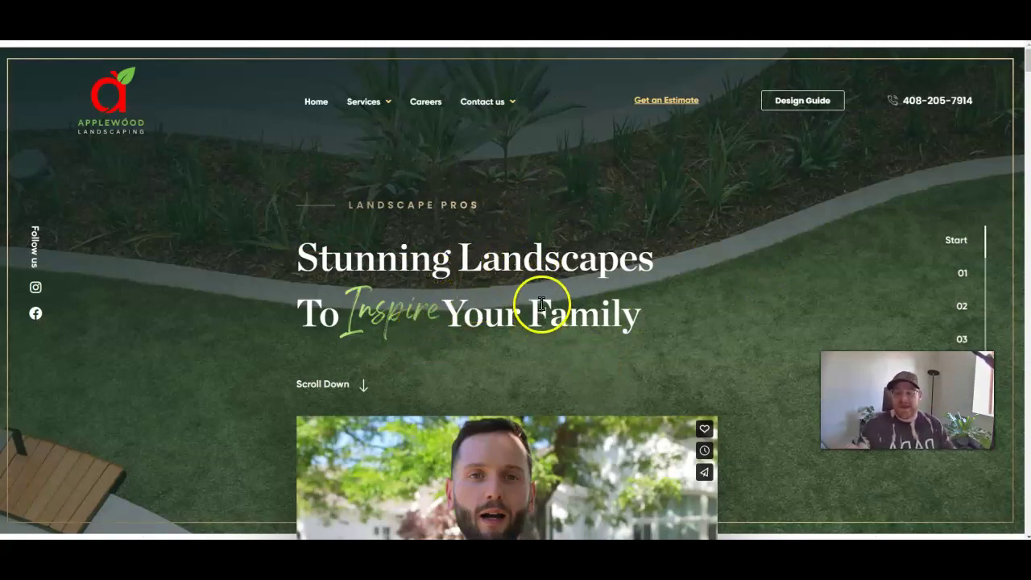
drag(298, 254, 633, 320)
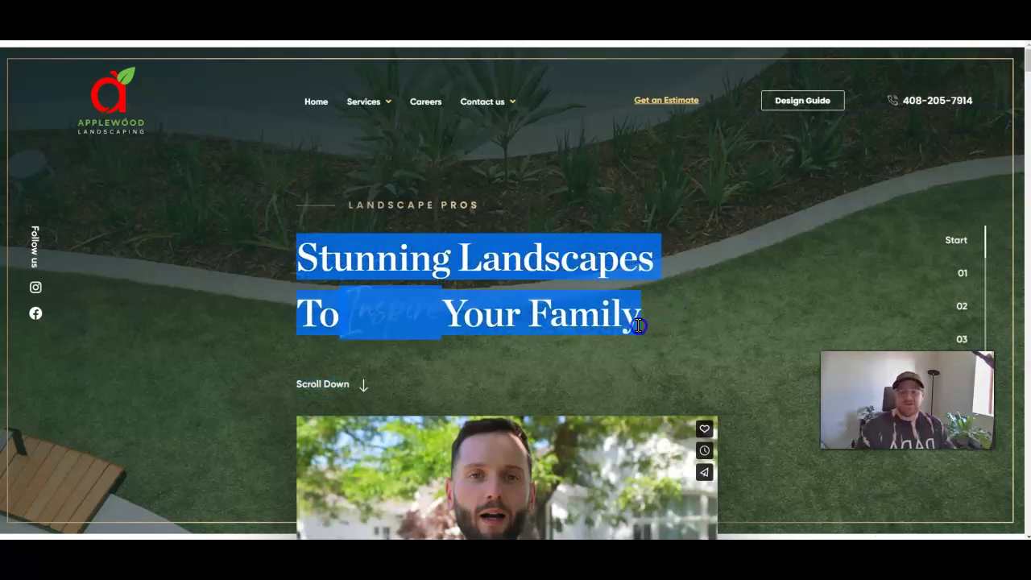
click(762, 258)
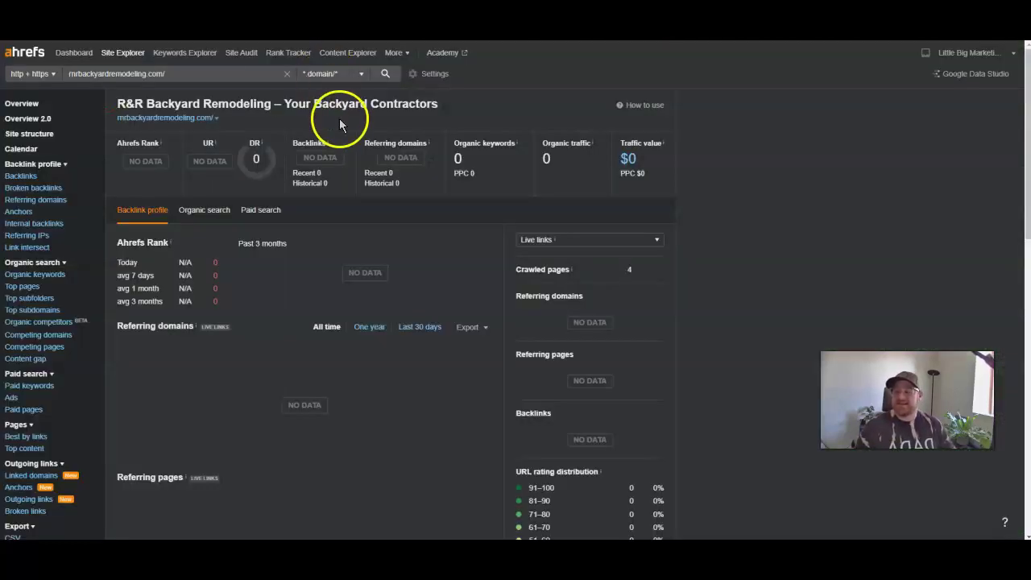
Step: Switch to the Ahrefs Site Explorer overview for R&R Backyard Remodeling and examine its backlinks and referring domains metrics
drag(292, 150, 337, 159)
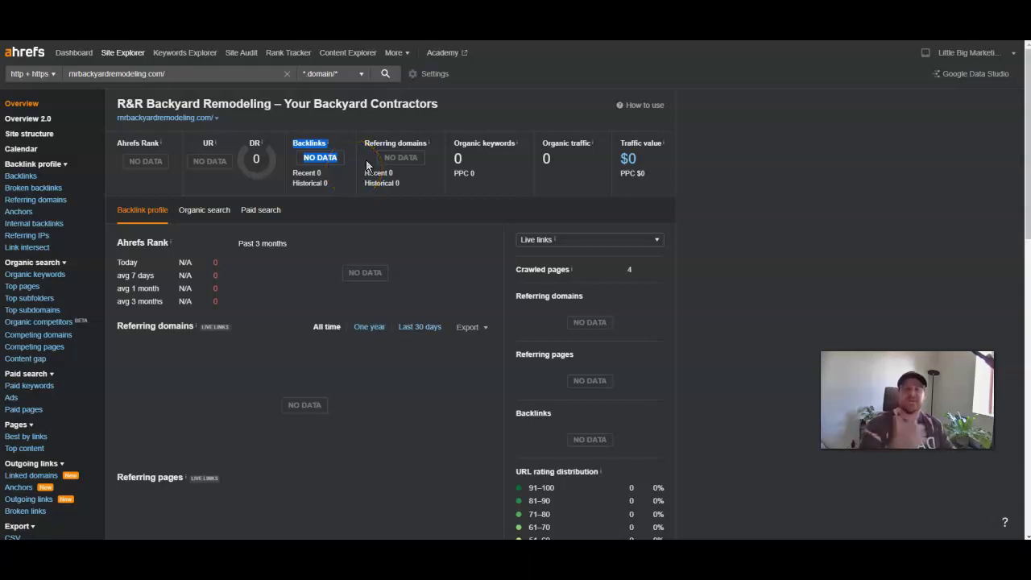
drag(365, 143, 428, 143)
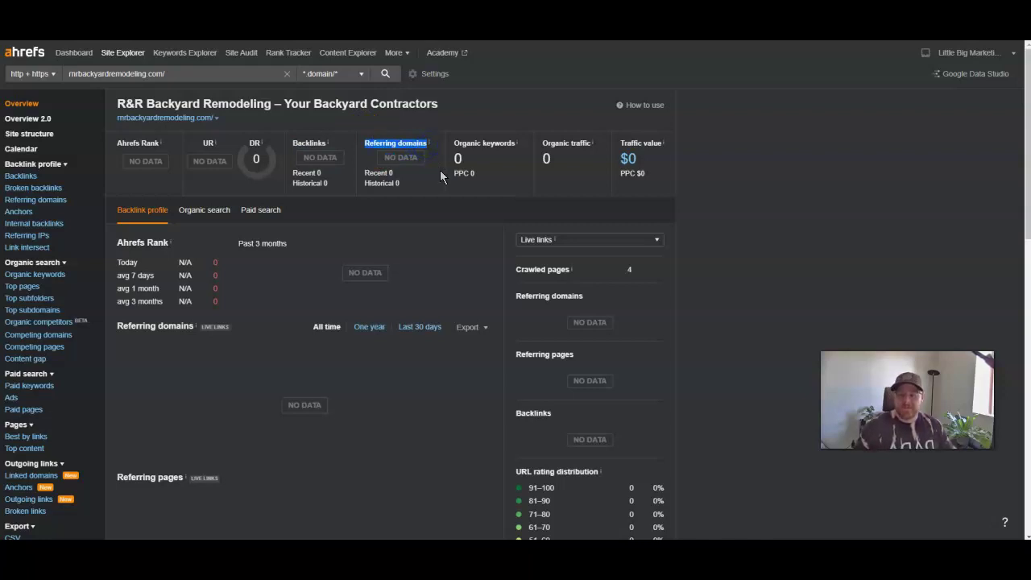
click(407, 165)
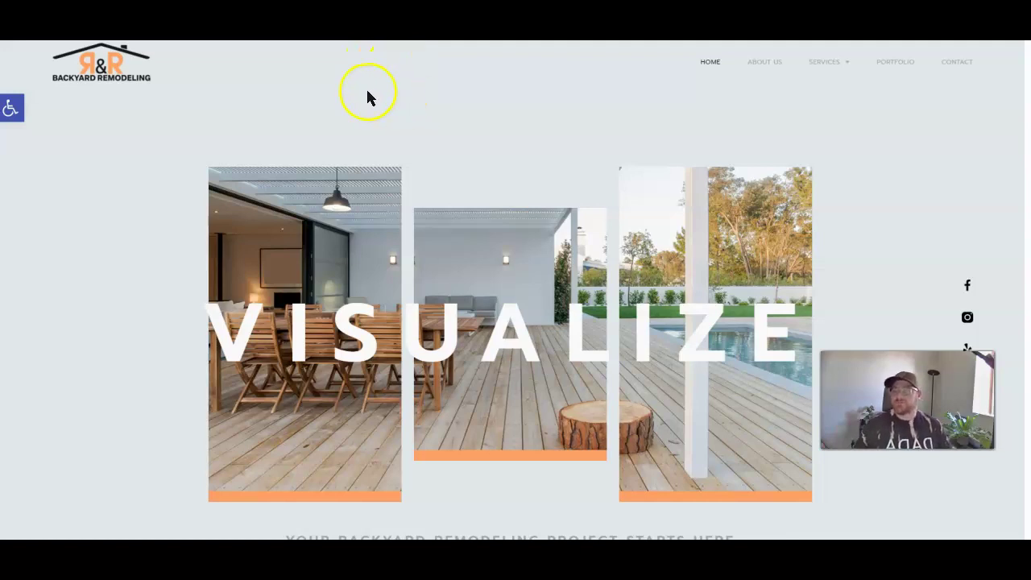
Step: Switch to R&R Backyard Remodeling's home page and recheck the VISUALIZE hero and the tagline with the estimate link below it
scroll(451, 177, down, 5)
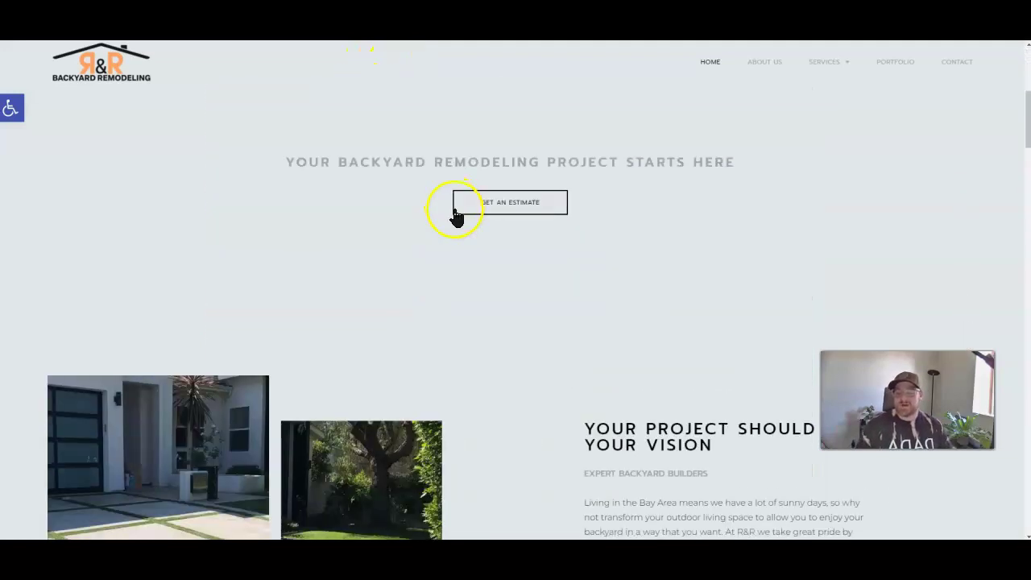
scroll(455, 209, up, 5)
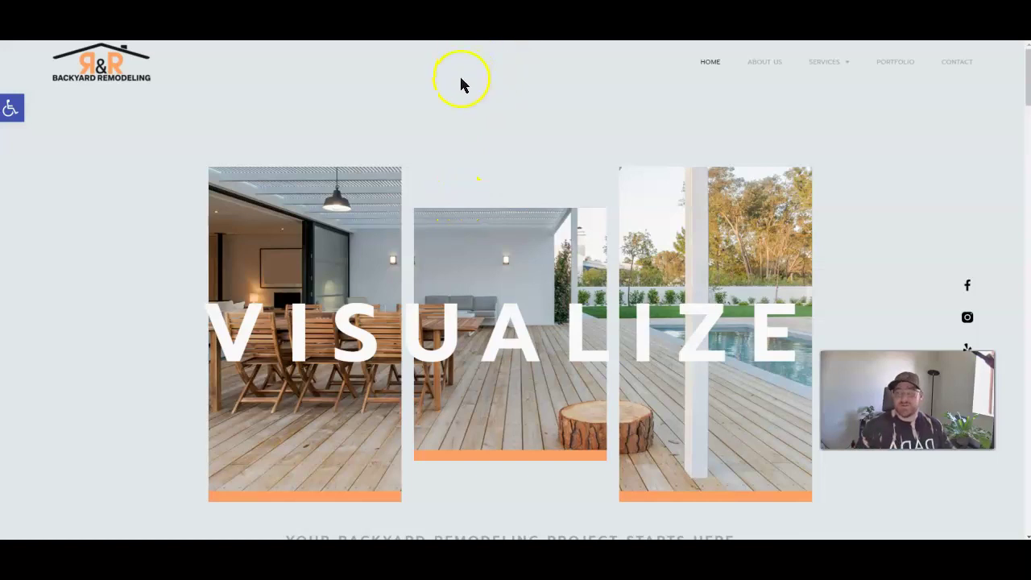
scroll(502, 201, down, 6)
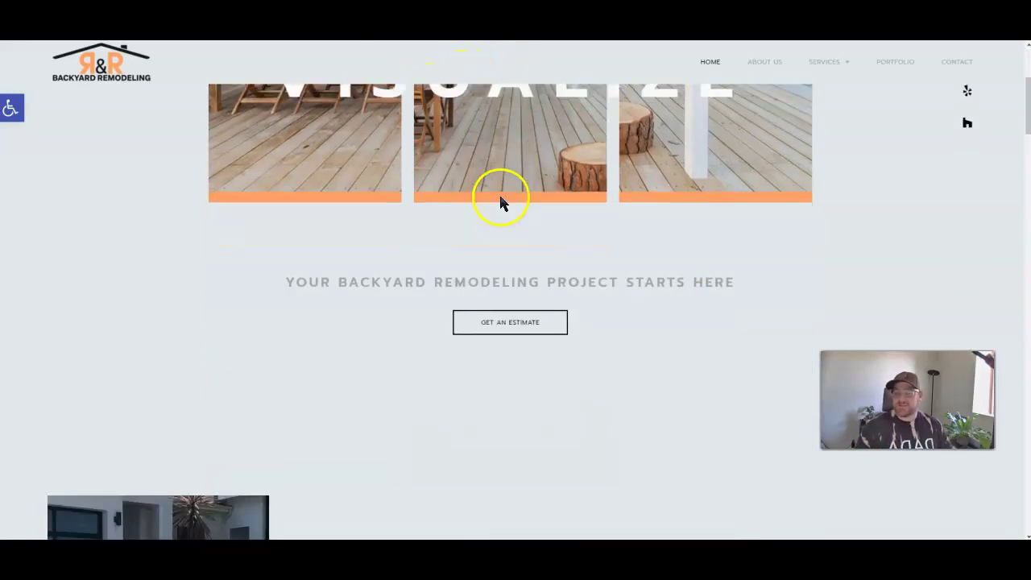
scroll(502, 201, up, 6)
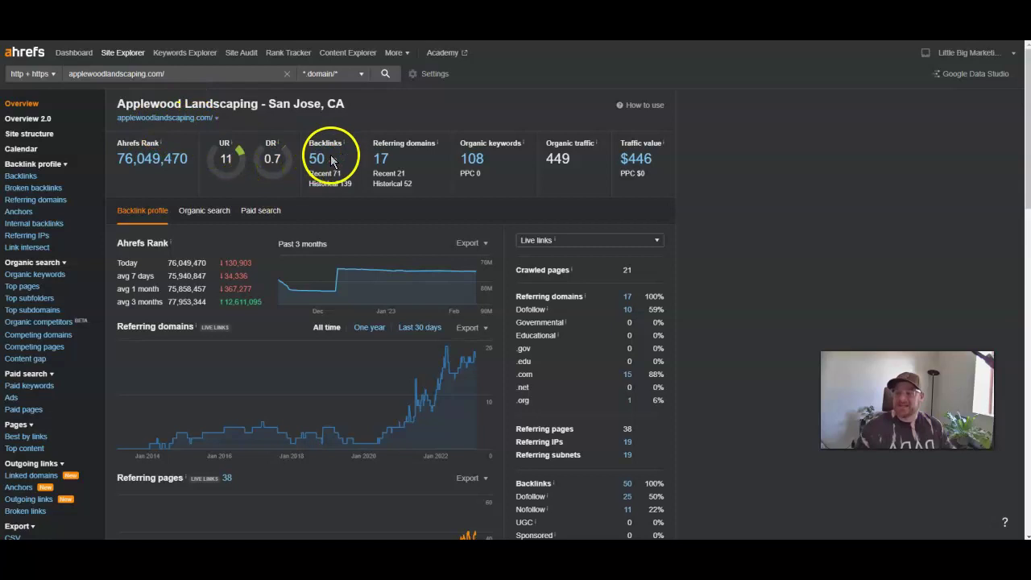
Step: Switch to the Ahrefs overview for applewoodlandscaping.com and open its referring domains report, sorted by DR from highest to lowest
click(384, 160)
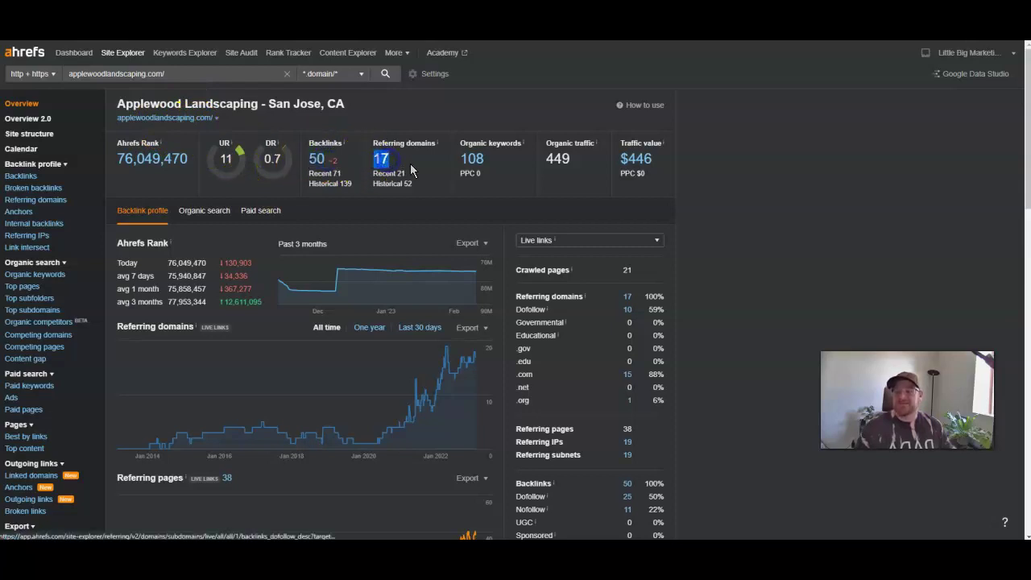
click(386, 170)
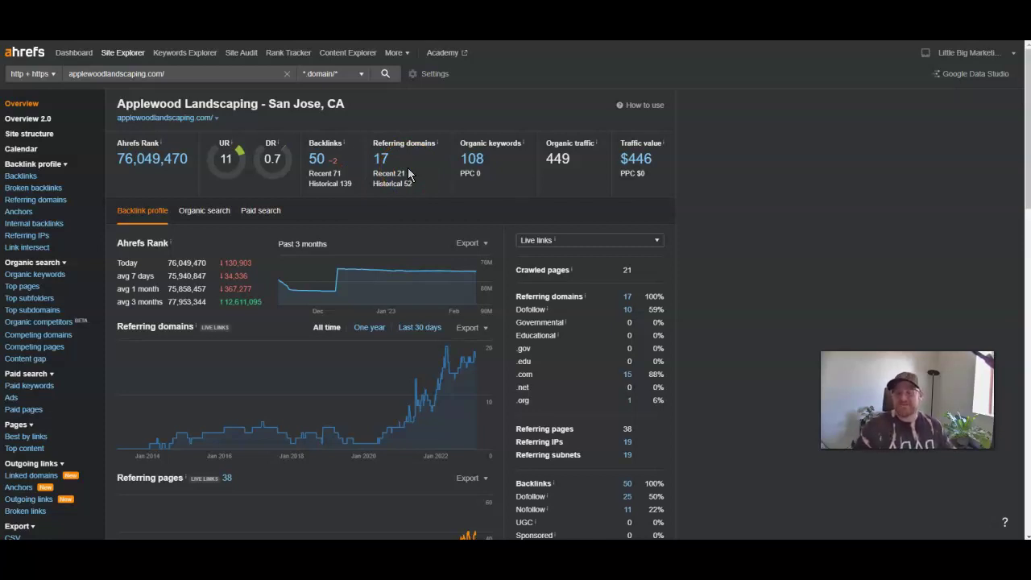
click(380, 160)
click(290, 178)
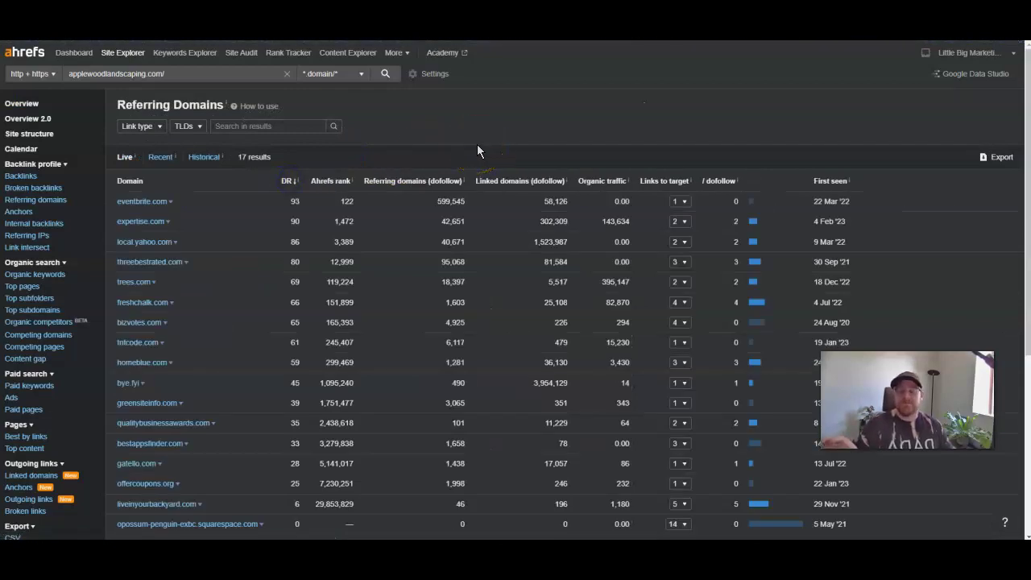
Step: Review the domains linking to Applewood Landscaping and their DR values in the referring domains list
click(446, 140)
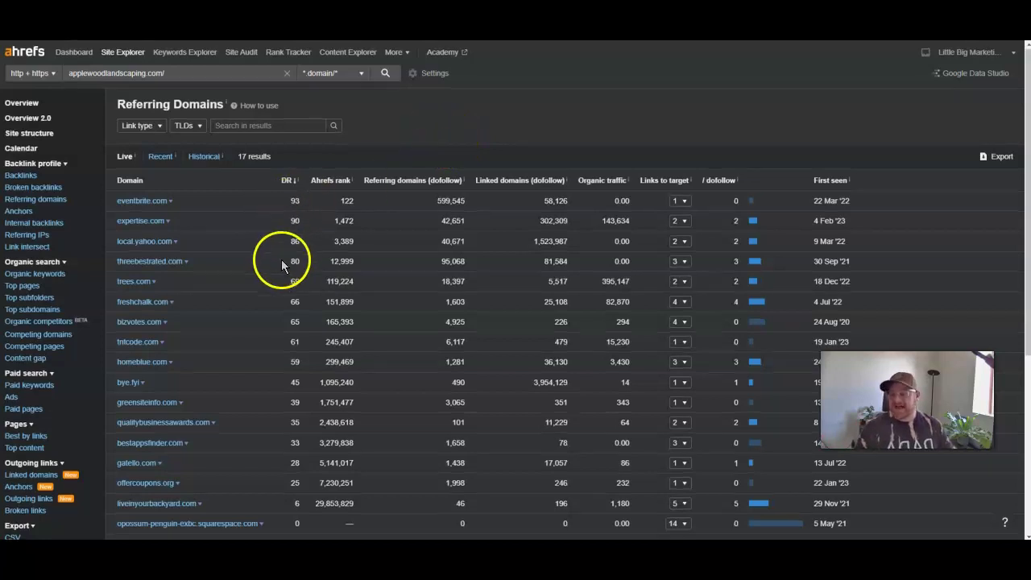
scroll(281, 260, down, 2)
scroll(255, 394, up, 1)
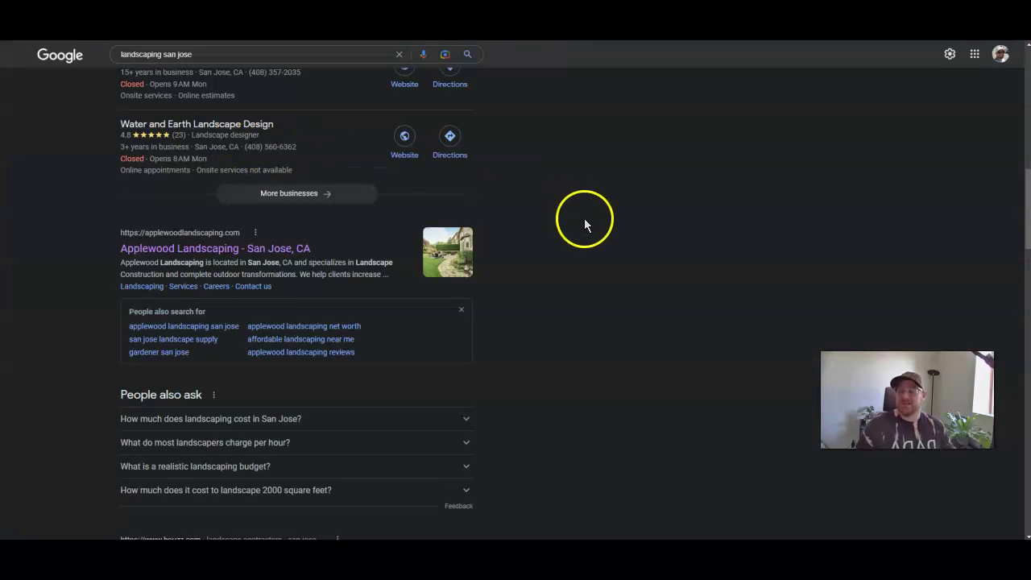
Step: Switch to the Google results for "landscaping san jose" and review them from Applewood's listing up through the local businesses to the ads
scroll(586, 220, up, 3)
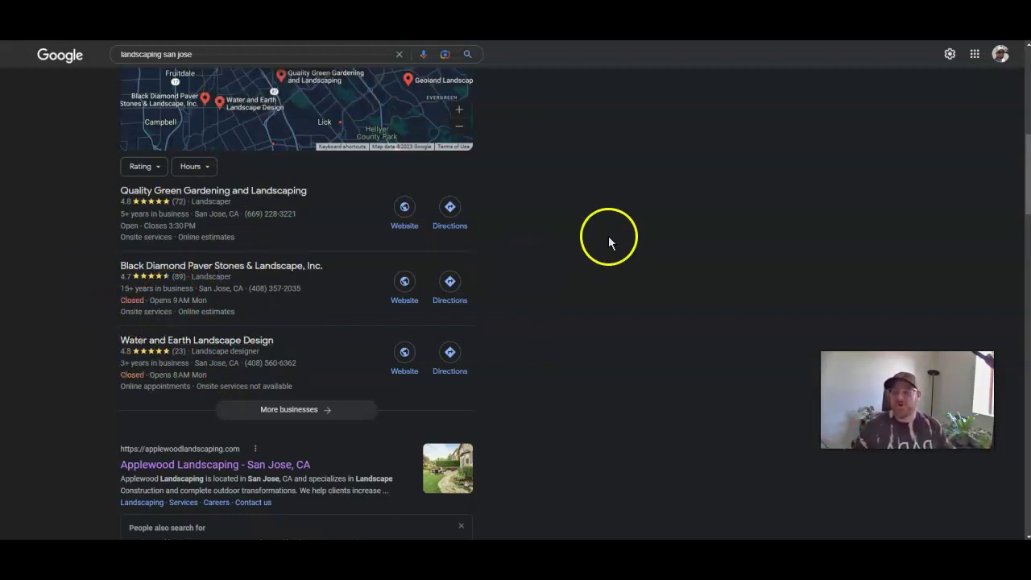
scroll(642, 291, down, 1)
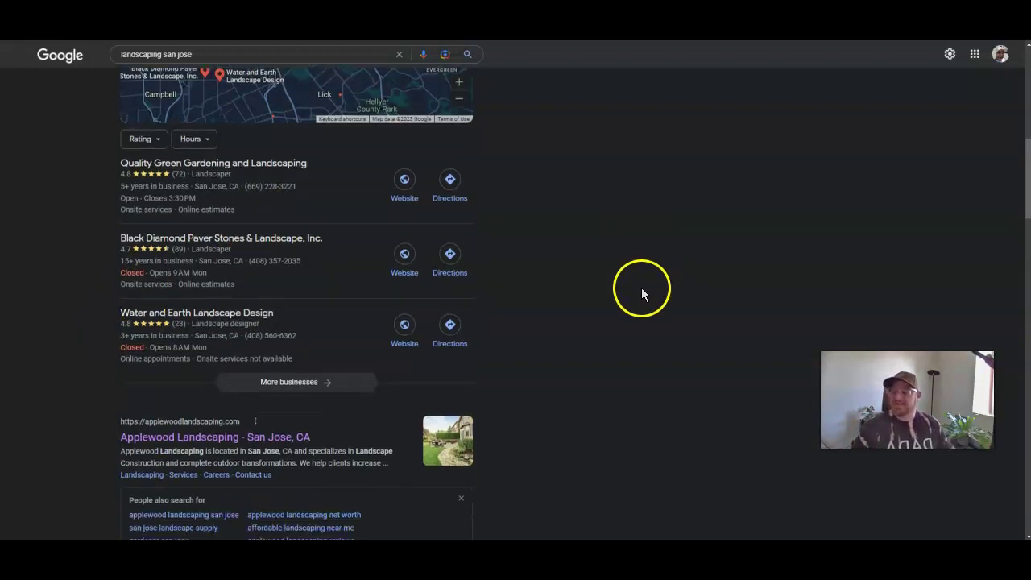
scroll(644, 296, up, 5)
scroll(645, 298, up, 3)
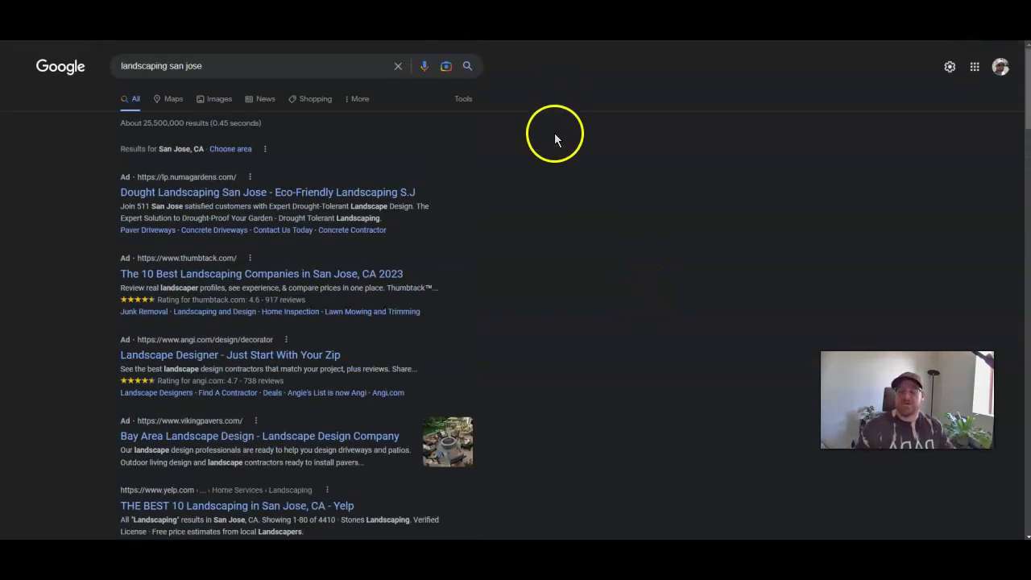